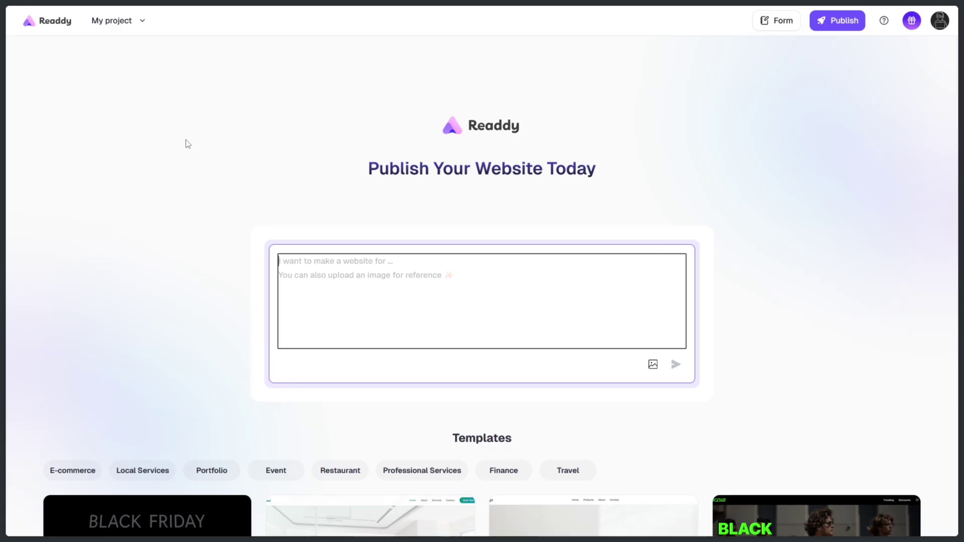
scroll(218, 231, "down", 4)
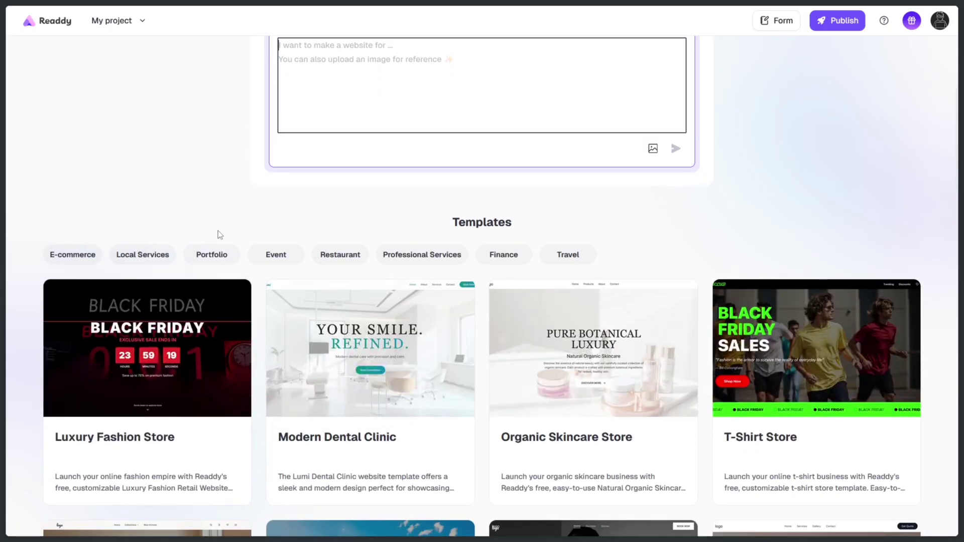
scroll(220, 235, "down", 2)
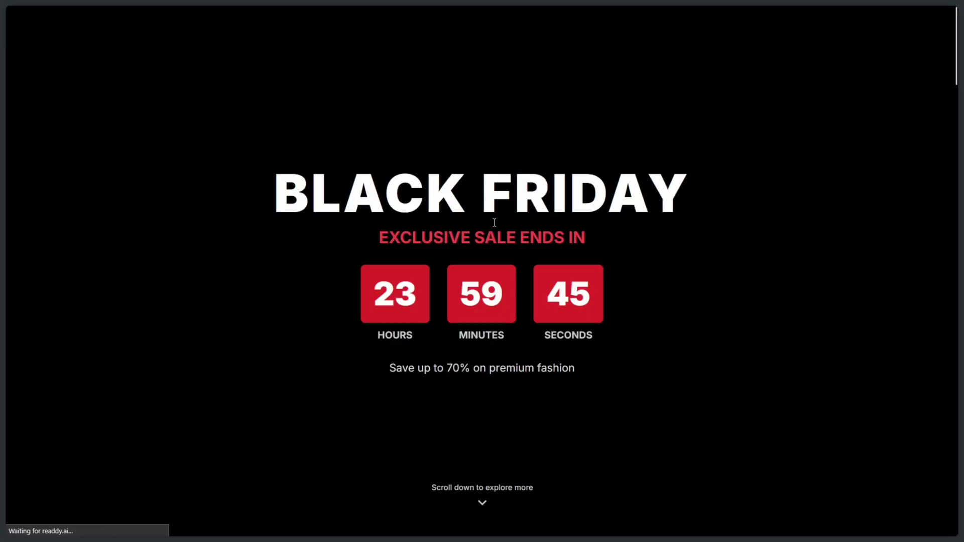
scroll(479, 262, "down", 3)
scroll(480, 267, "down", 3)
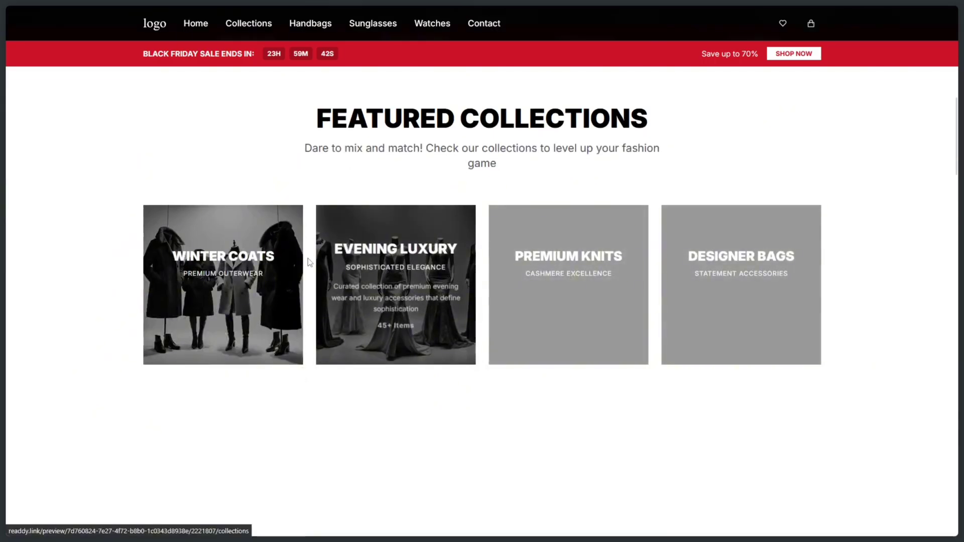
scroll(317, 261, "up", 2)
scroll(314, 270, "up", 4)
left_click(23, 108)
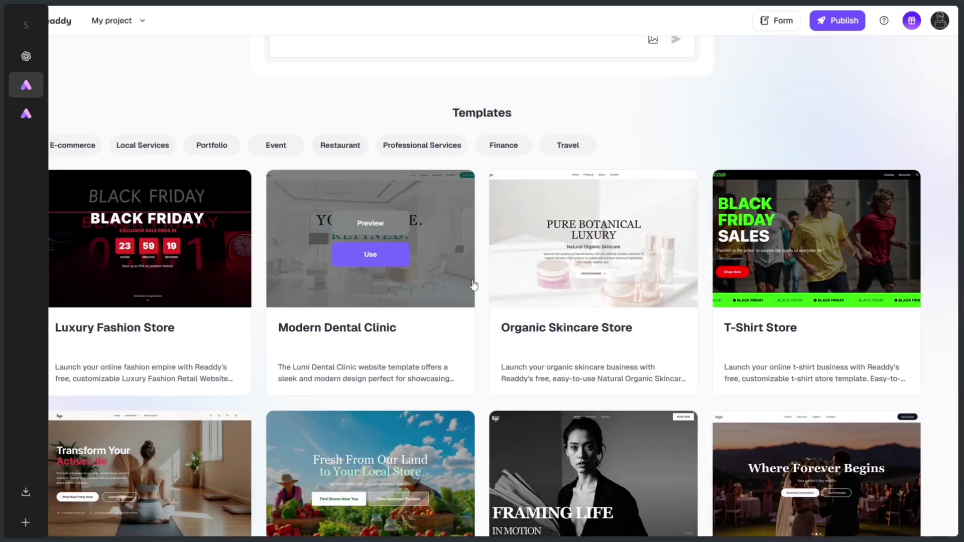
scroll(531, 303, "down", 5)
scroll(533, 304, "down", 2)
scroll(502, 322, "down", 2)
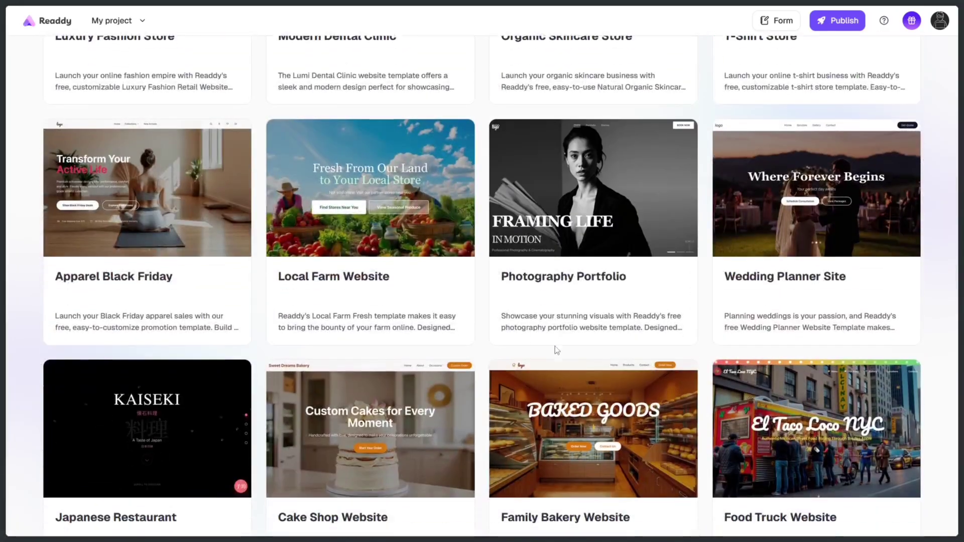
scroll(487, 337, "down", 4)
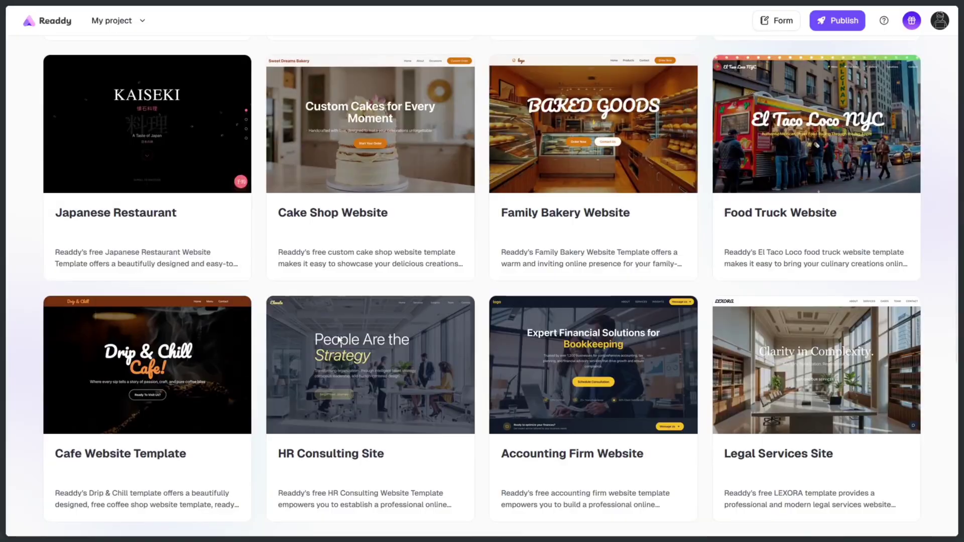
scroll(581, 331, "down", 1)
scroll(613, 326, "down", 4)
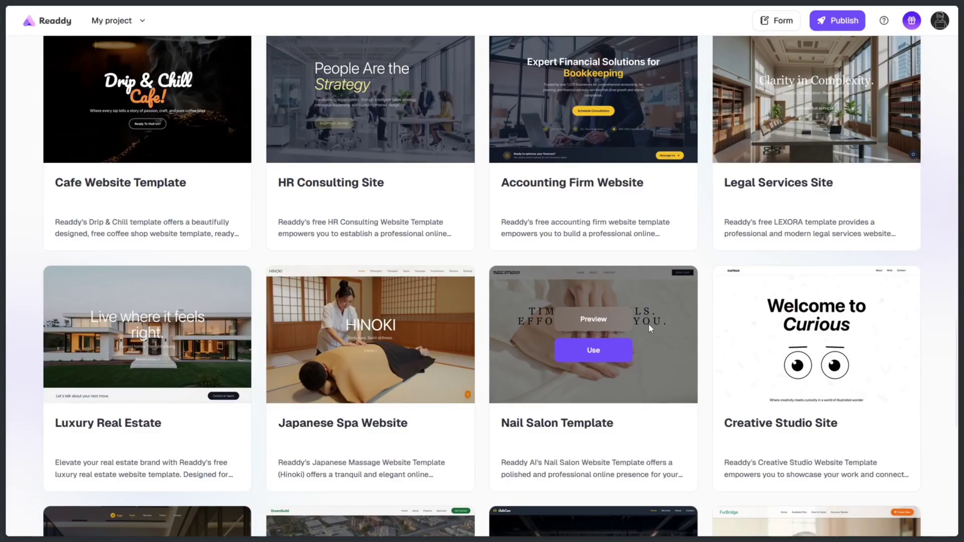
scroll(649, 324, "down", 3)
scroll(648, 324, "down", 5)
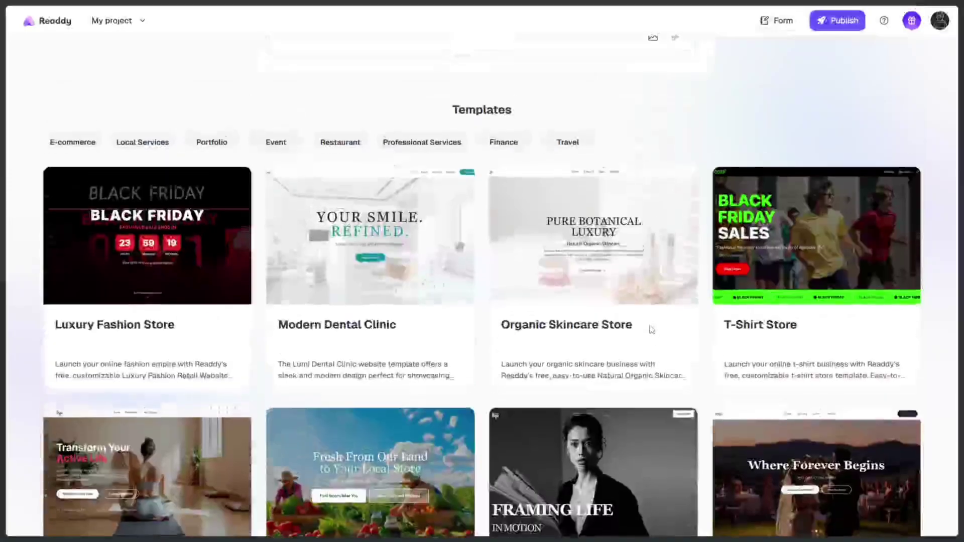
scroll(650, 325, "up", 3)
scroll(652, 318, "up", 1)
scroll(660, 288, "up", 2)
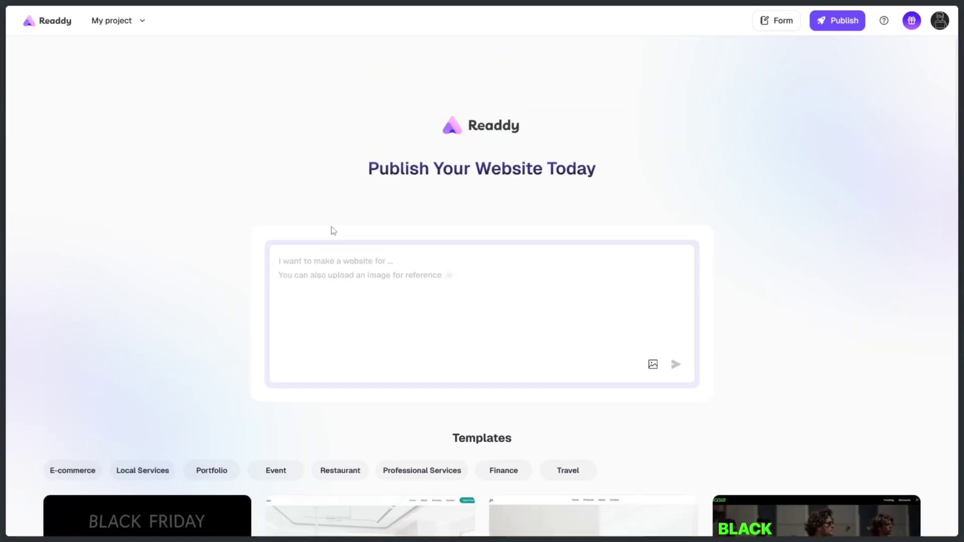
left_click(298, 259)
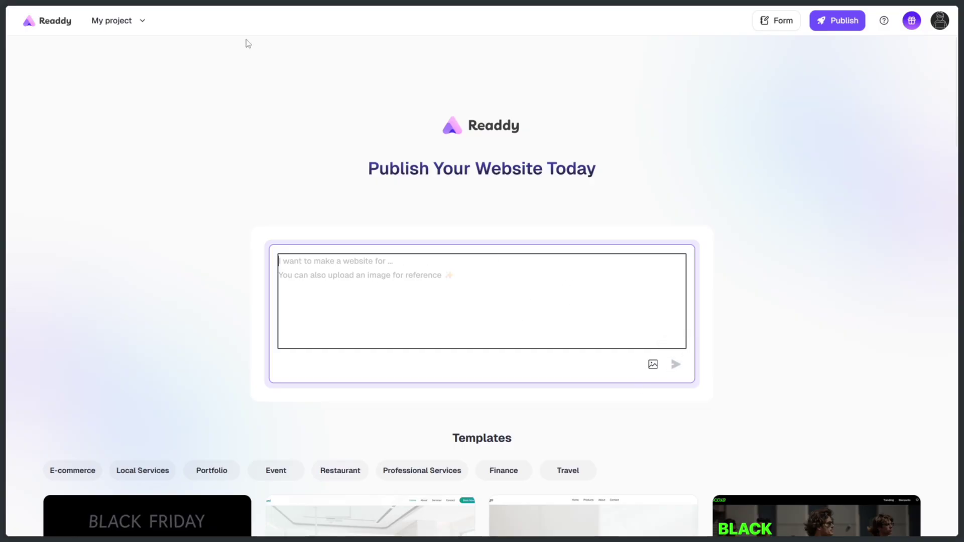
Step: Start a new project named 'YTCourse Selling Website' and bring up its React framework choices
left_click(137, 24)
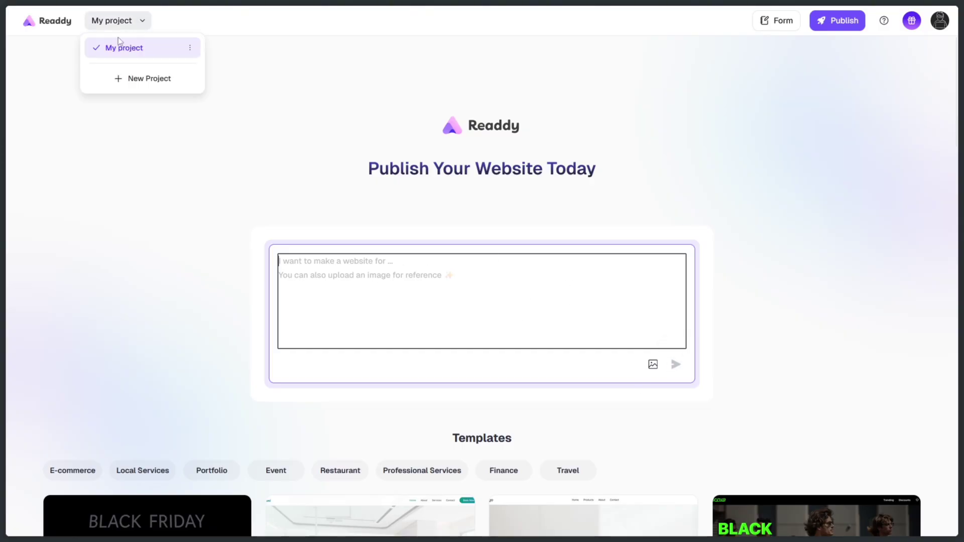
left_click(135, 84)
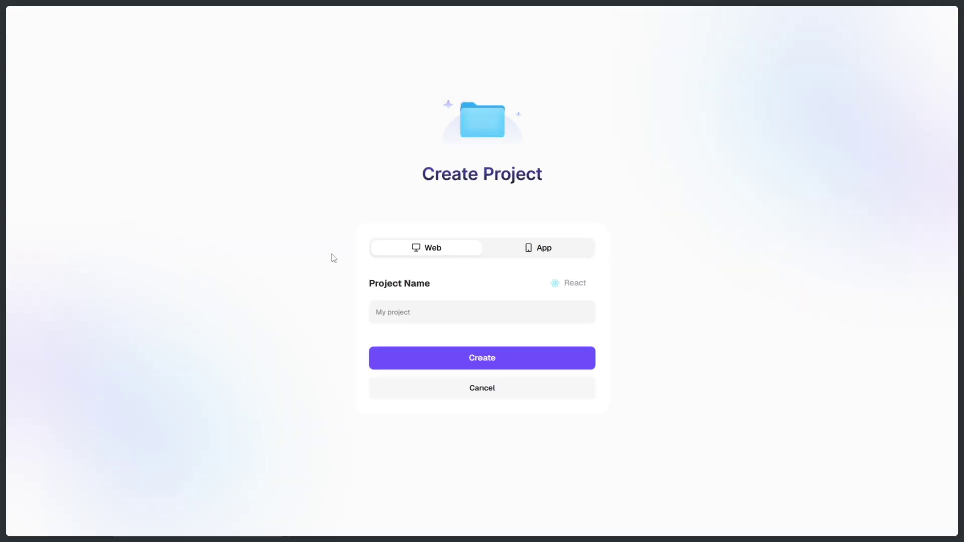
left_click(402, 317)
type("YTCourse Selling Website")
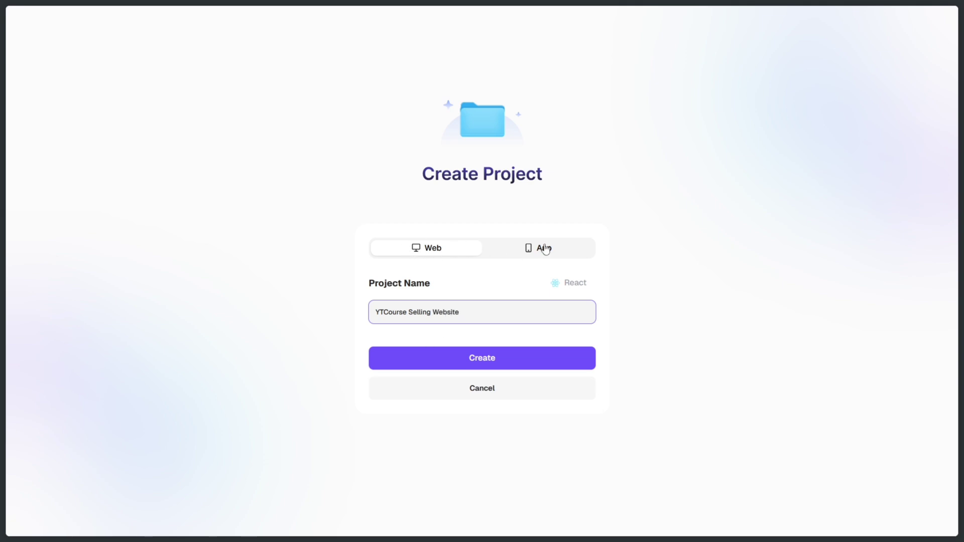
left_click(559, 285)
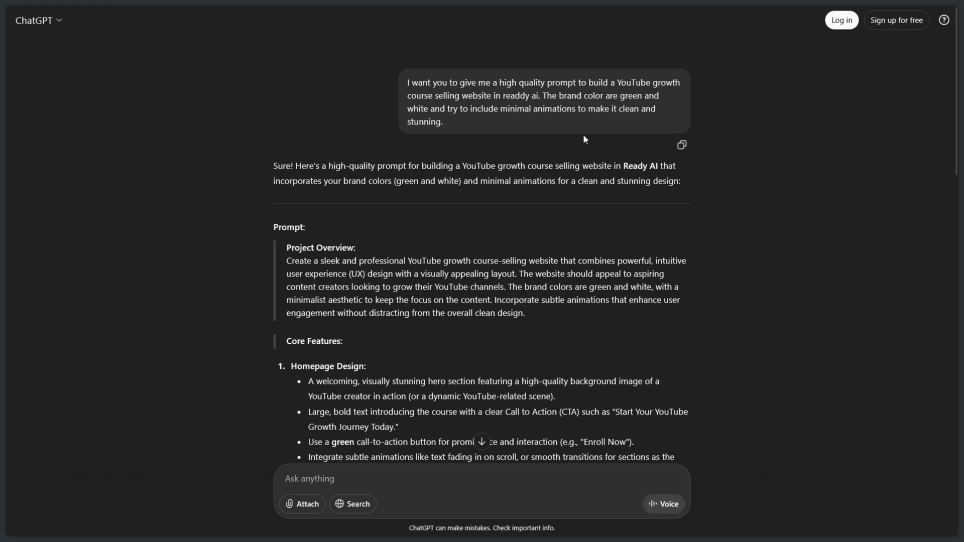
Step: Drag ChatGPT's single-paragraph green-and-white course prompt into Readdy's prompt box and send it
scroll(451, 203, "down", 4)
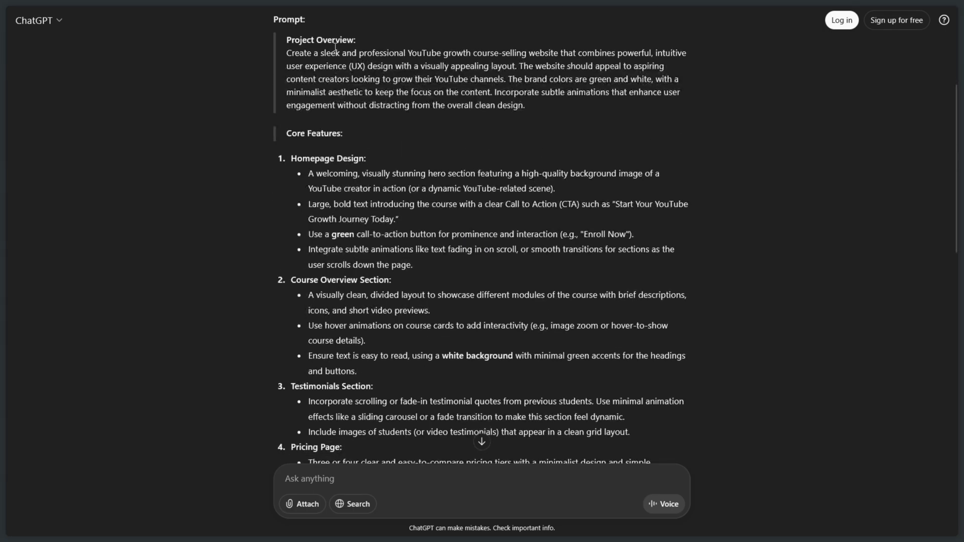
scroll(411, 251, "down", 3)
scroll(391, 261, "down", 6)
scroll(337, 285, "down", 4)
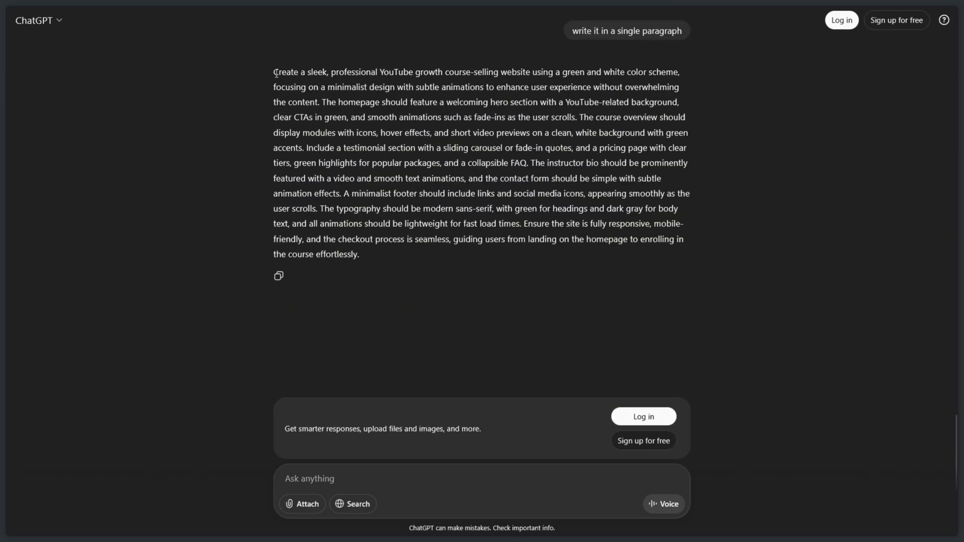
left_click_drag(277, 73, 362, 254)
mouse_move(377, 119)
left_mouse_down()
mouse_move(206, 165)
mouse_move(294, 293)
mouse_move(357, 309)
left_mouse_up()
left_click(675, 387)
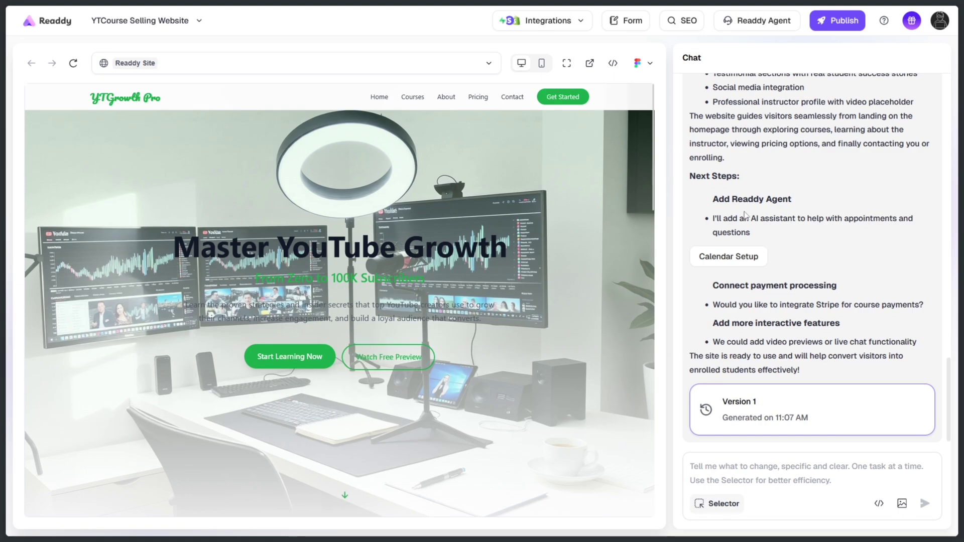
Step: Review the Next Steps suggestions, such as Add Readdy Agent and Stripe payments, and scroll the preview
triple_click(787, 210)
left_click(778, 201)
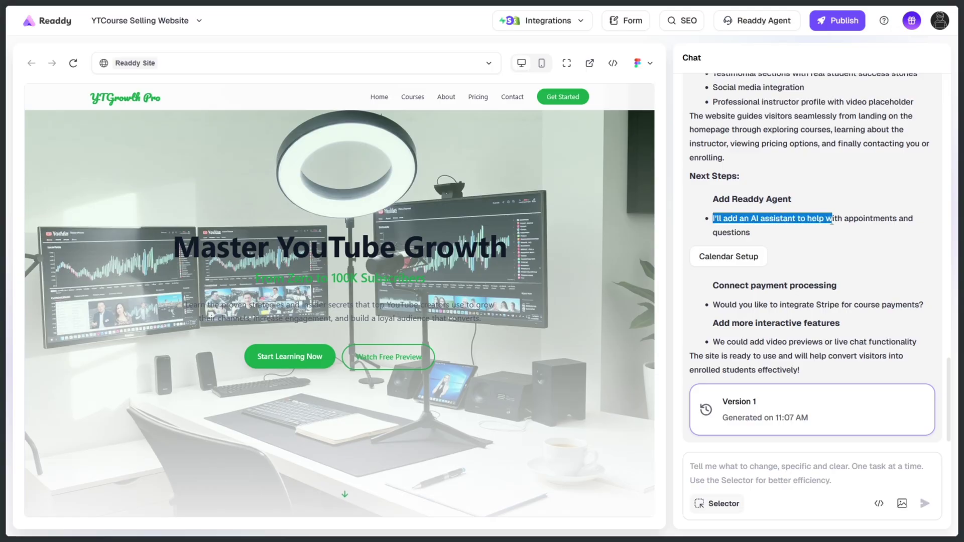
left_click(798, 227)
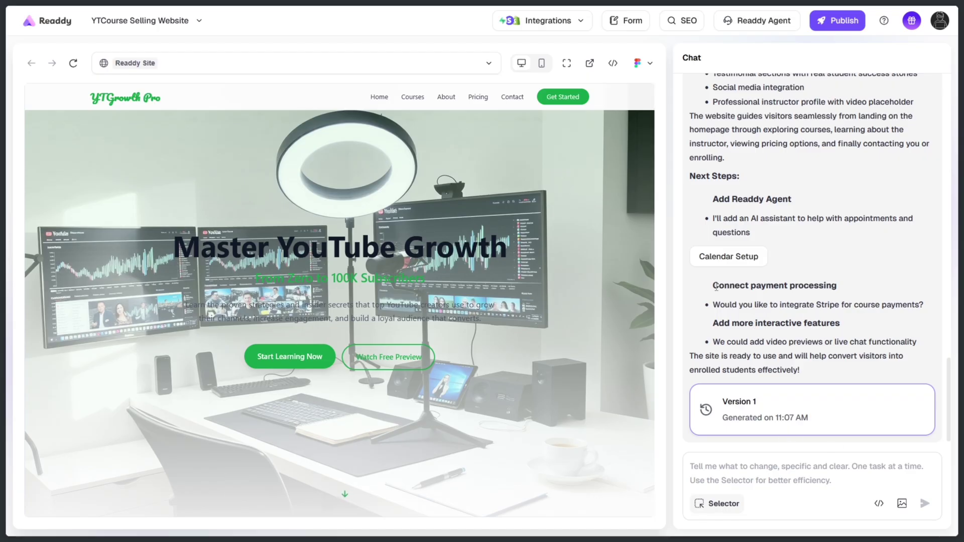
left_click_drag(834, 300, 867, 307)
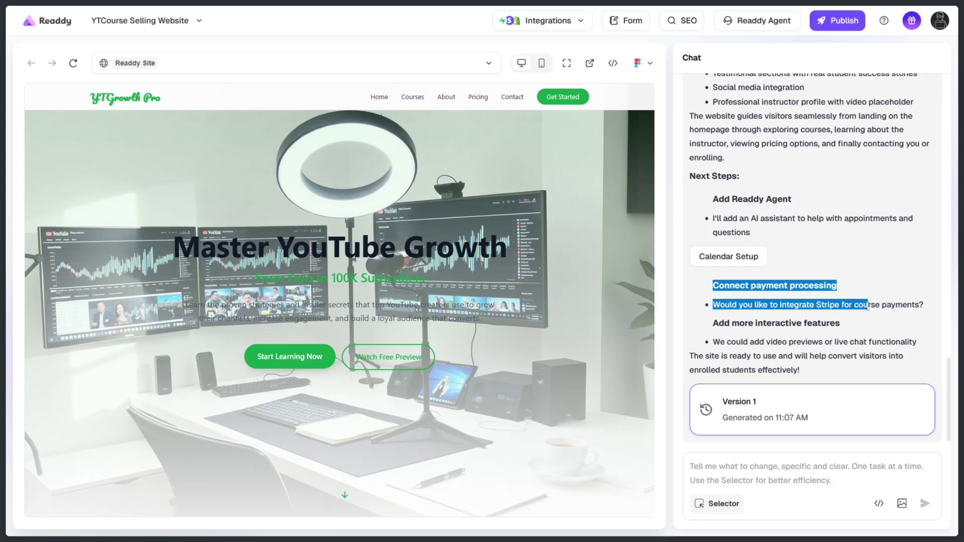
left_click(826, 327)
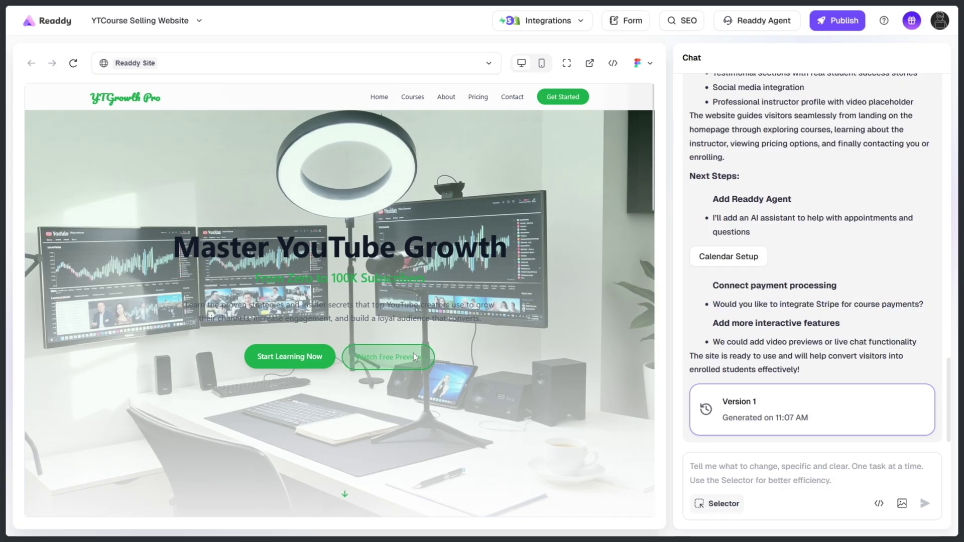
scroll(411, 364, "down", 5)
scroll(418, 370, "up", 5)
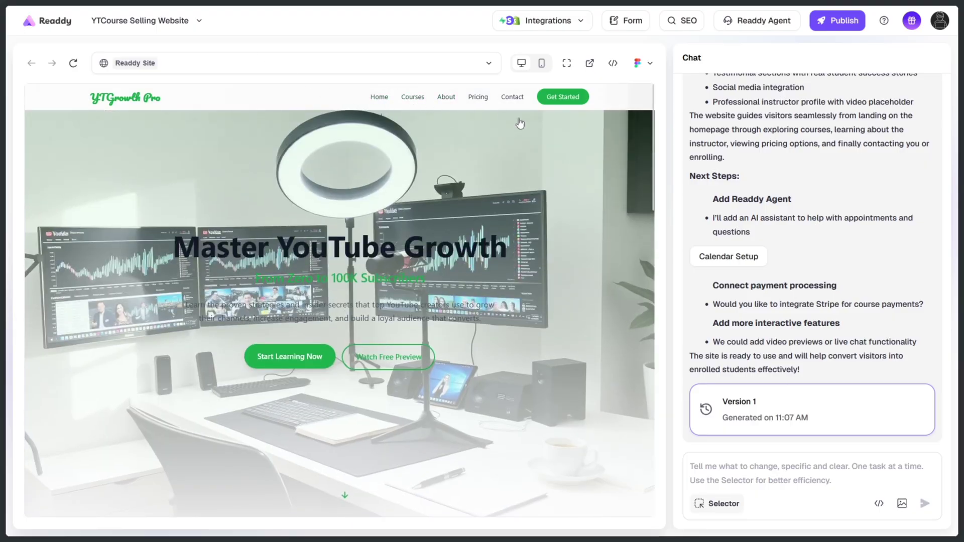
Step: Scroll down the homepage and follow View Pricing Plans to the pricing page
scroll(511, 294, "down", 5)
scroll(511, 293, "down", 5)
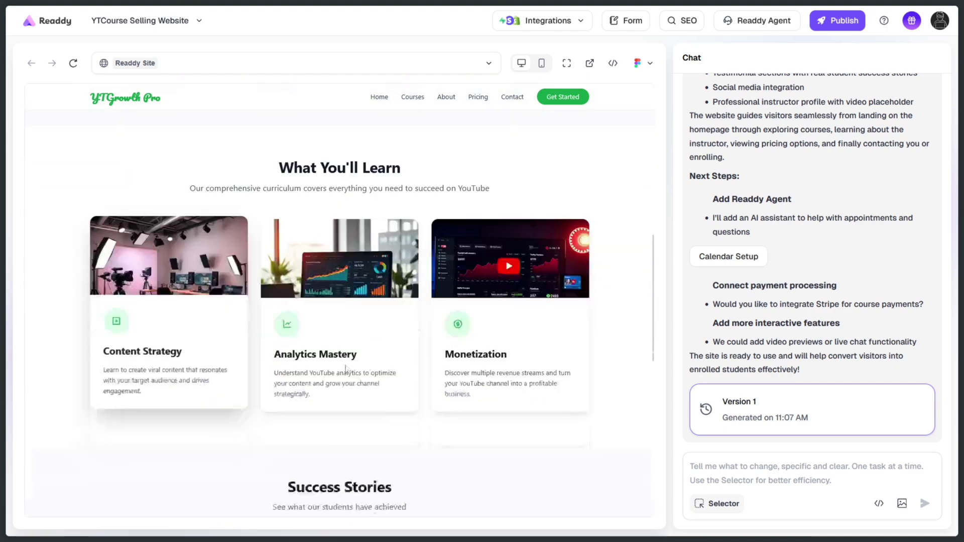
scroll(251, 346, "down", 5)
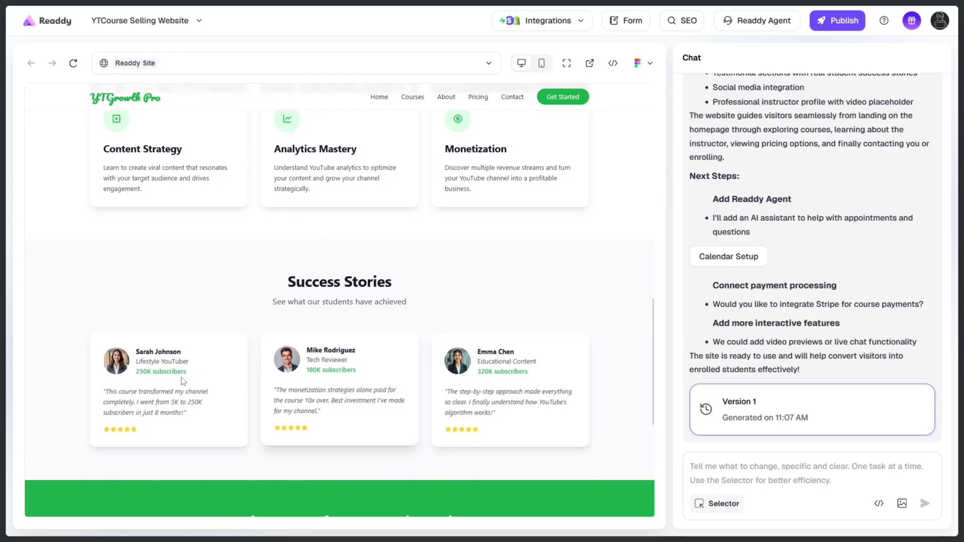
scroll(477, 353, "down", 3)
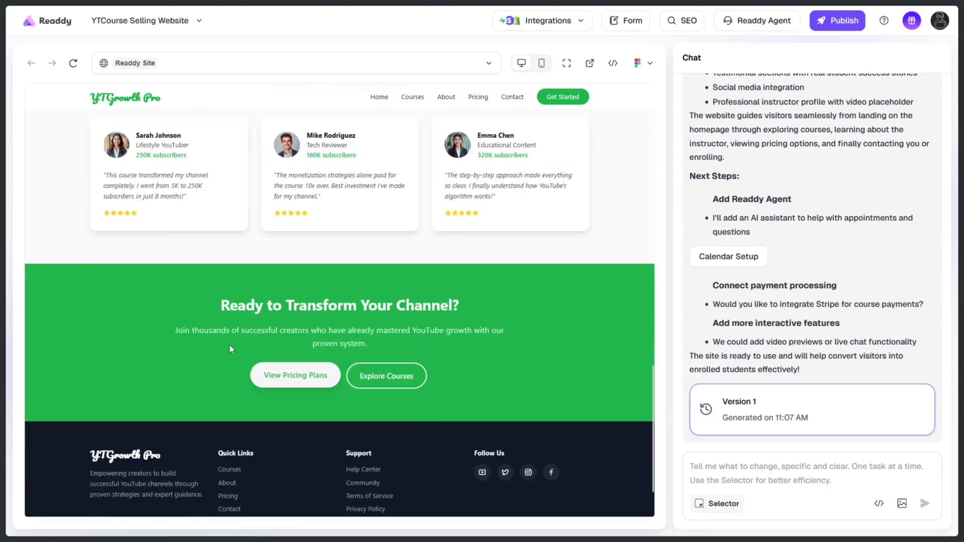
left_click(295, 376)
Step: Browse the Starter, Pro and Enterprise plans, switch to Yearly prices, then back to Monthly
scroll(339, 327, "up", 5)
scroll(391, 295, "up", 2)
scroll(306, 286, "up", 2)
scroll(374, 283, "up", 3)
scroll(377, 283, "up", 4)
scroll(316, 301, "up", 4)
scroll(291, 343, "down", 1)
scroll(308, 265, "down", 3)
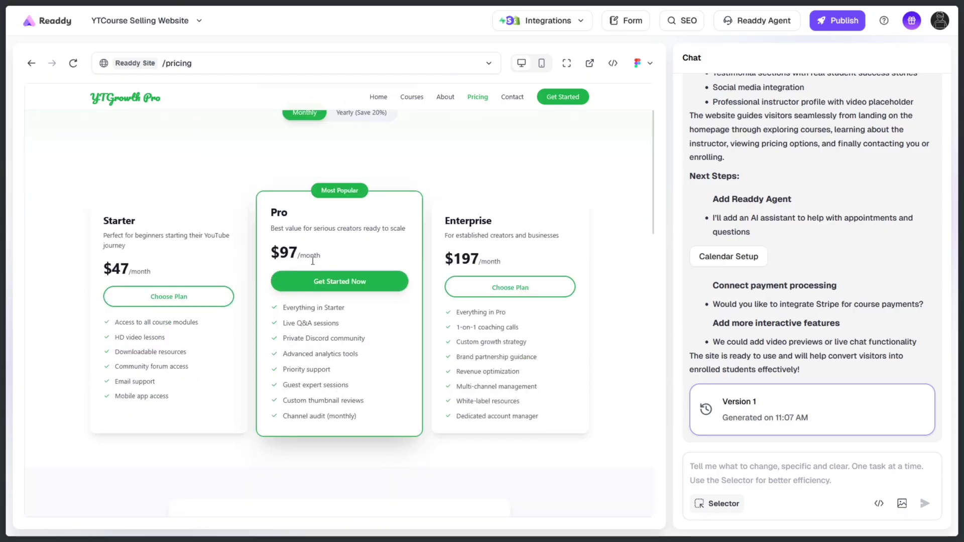
scroll(207, 264, "down", 2)
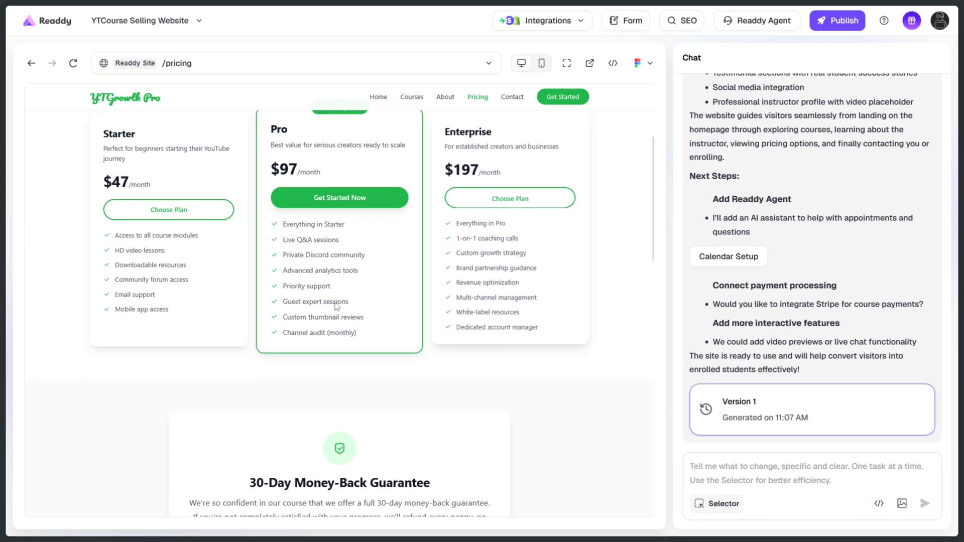
scroll(560, 311, "up", 3)
scroll(559, 311, "up", 1)
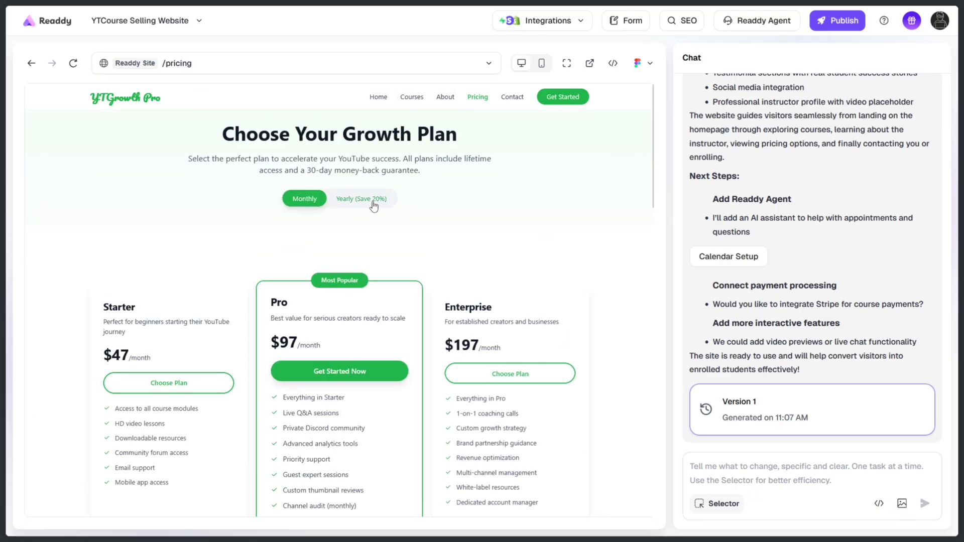
left_click(345, 201)
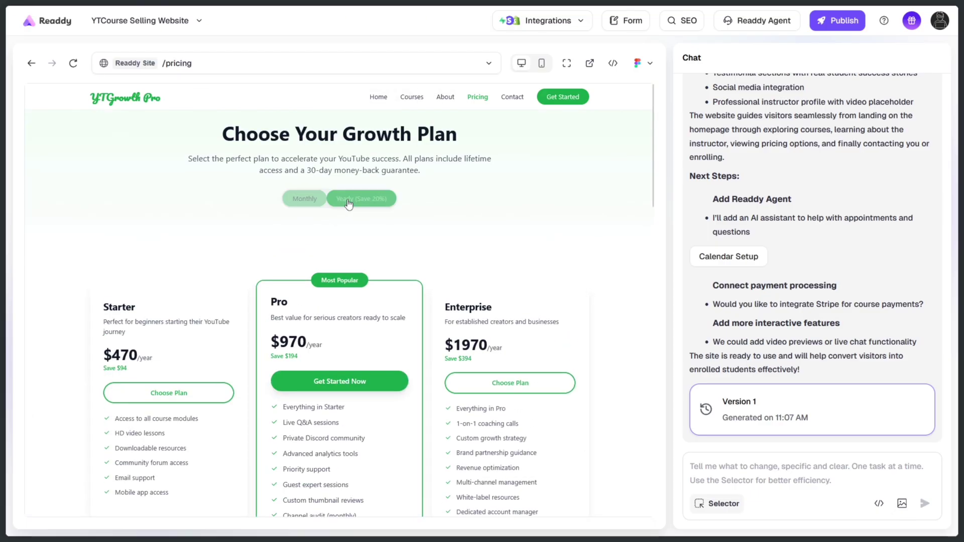
left_click(310, 206)
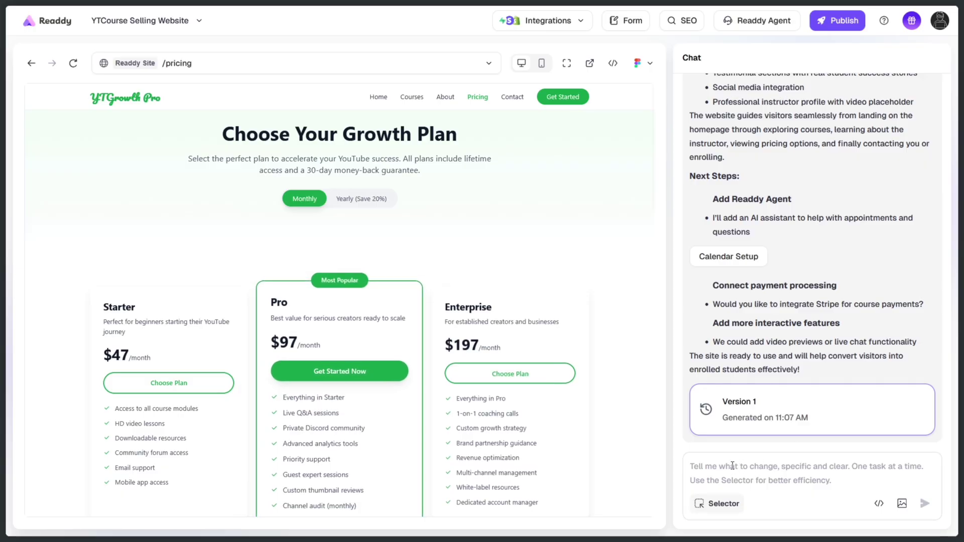
Step: Select the homepage's Watch Free Preview button and ask Readdy to make its background green
left_click(379, 98)
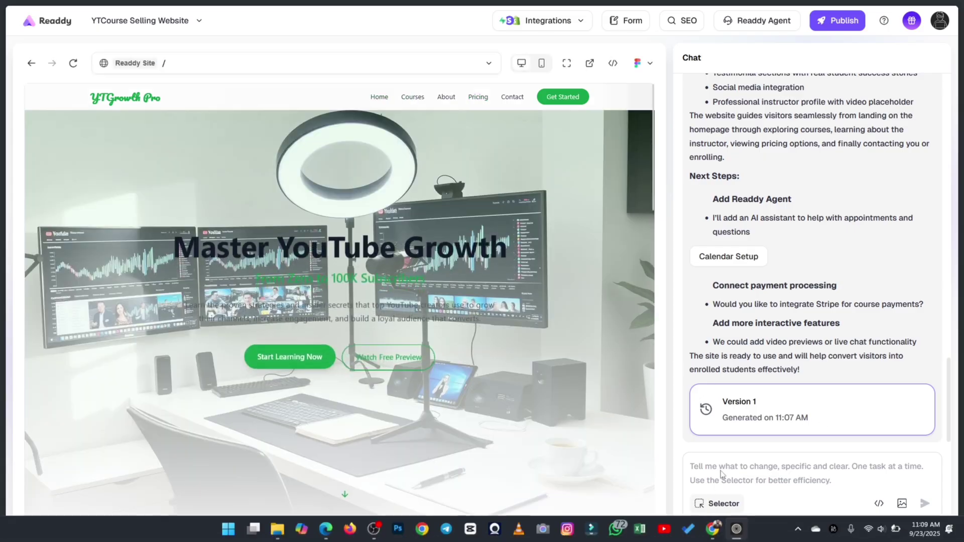
left_click(710, 504)
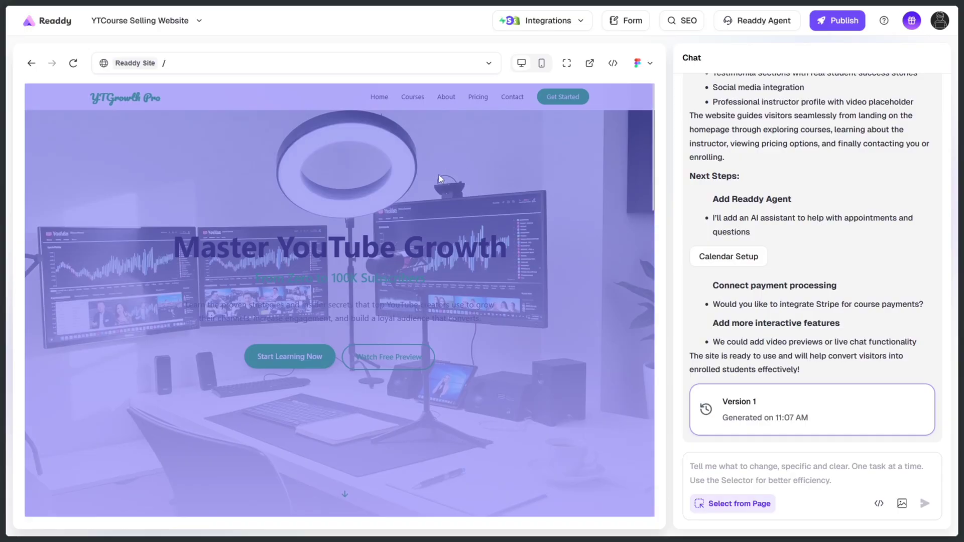
scroll(439, 175, "down", 2)
left_click(442, 271)
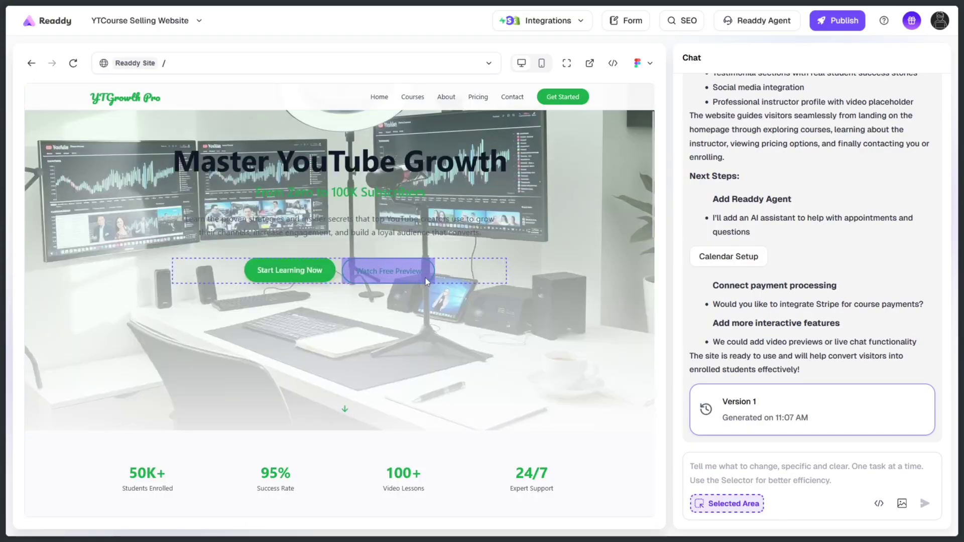
left_click(409, 273)
left_click(388, 271)
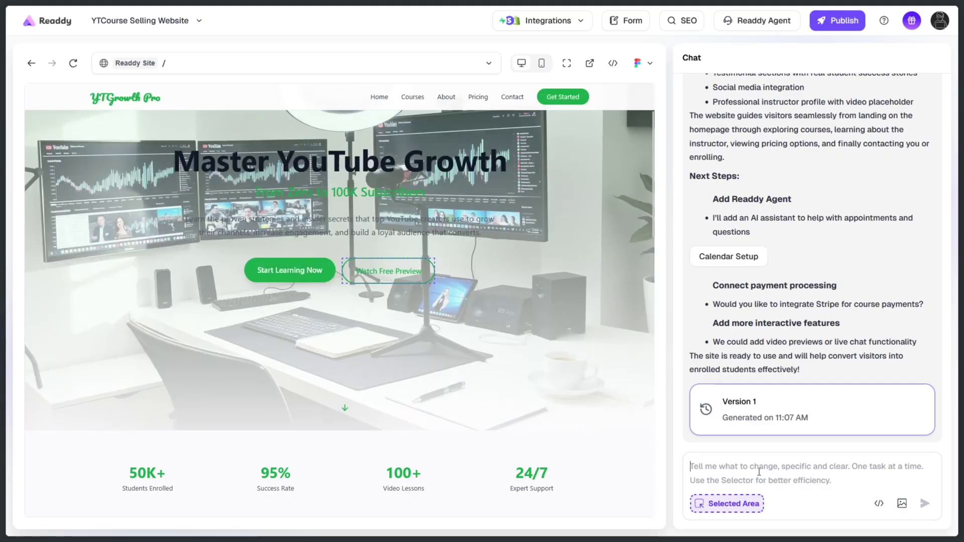
type("ma")
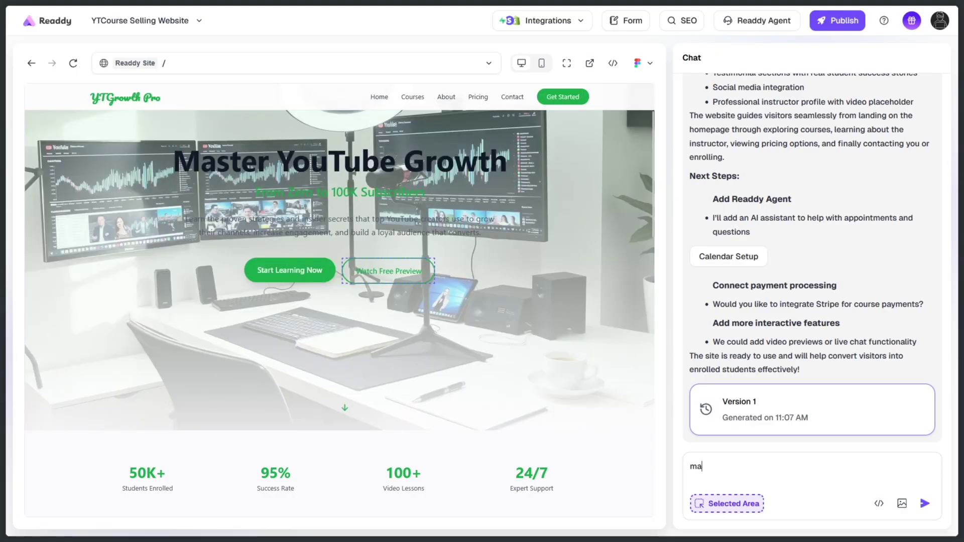
type("ke thi button background green")
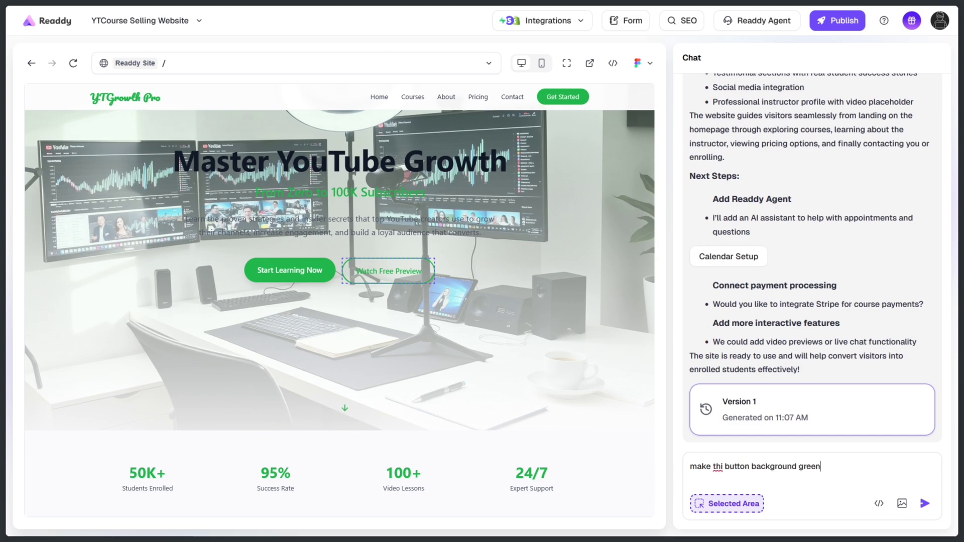
key("Return")
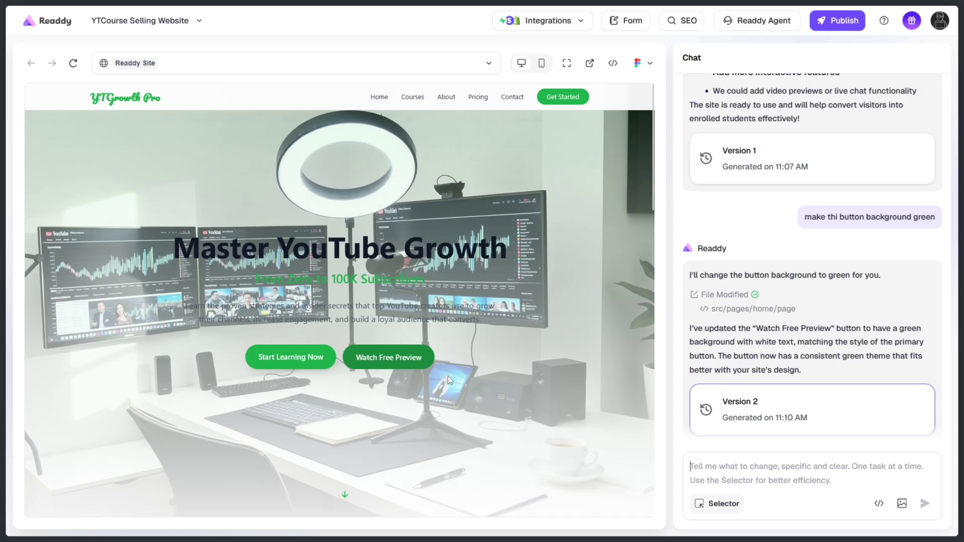
Step: Select the page and send the request 'edit the background image' for the hero
left_click(718, 503)
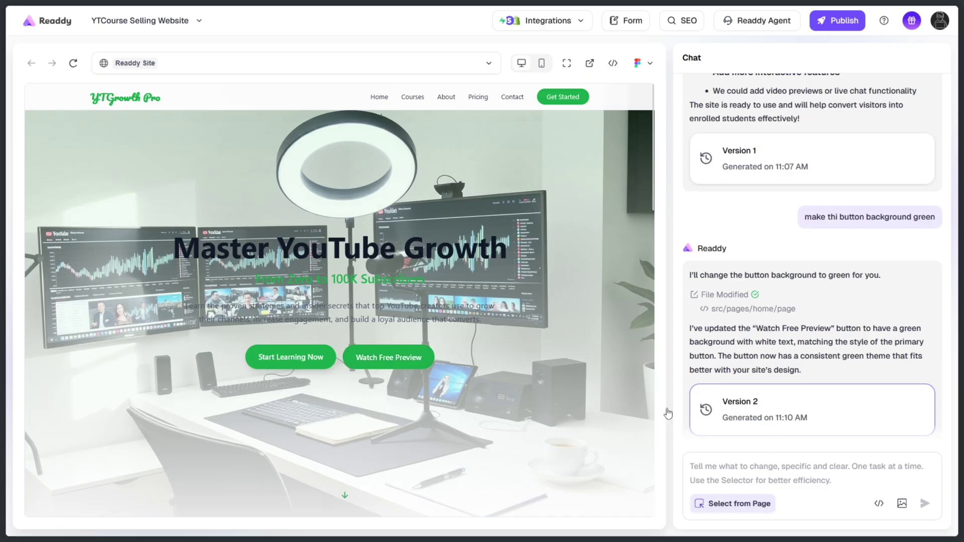
left_click(604, 197)
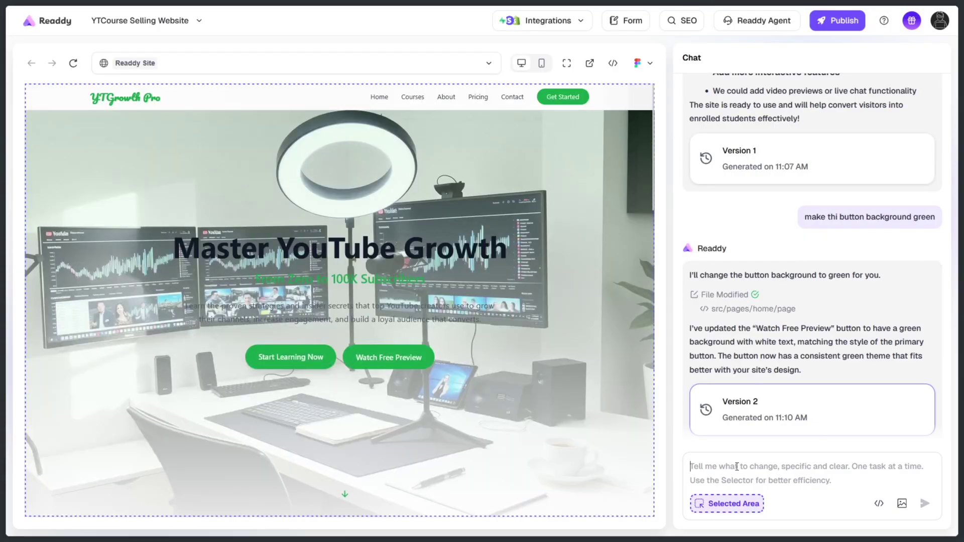
type("edit the backgrounf")
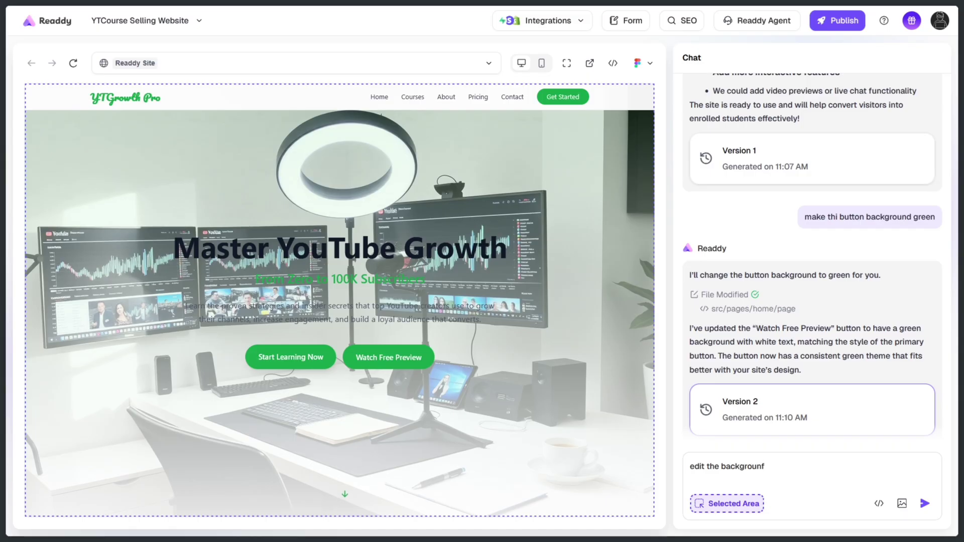
key("BackSpace")
type("d image")
key("Return")
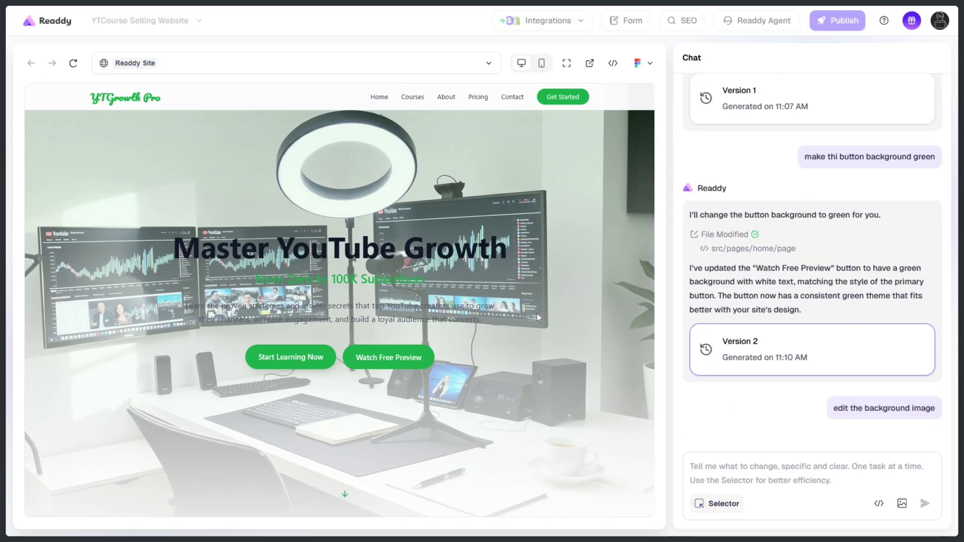
mouse_move(463, 384)
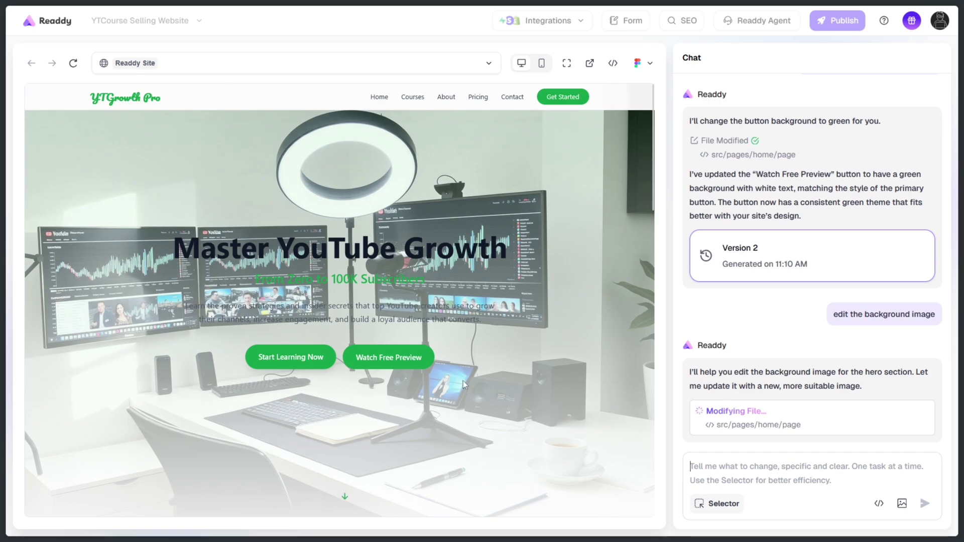
Step: Scroll the preview to review the new YouTube studio hero background in Version 3
scroll(401, 417, "down", 7)
scroll(366, 418, "down", 3)
scroll(359, 394, "down", 1)
scroll(361, 393, "down", 4)
scroll(365, 392, "down", 5)
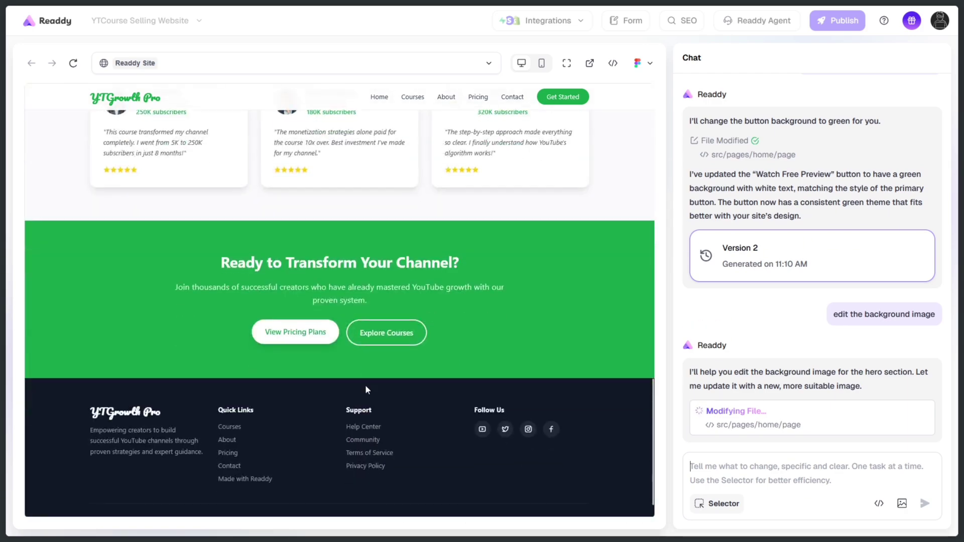
scroll(366, 391, "up", 6)
scroll(187, 204, "up", 5)
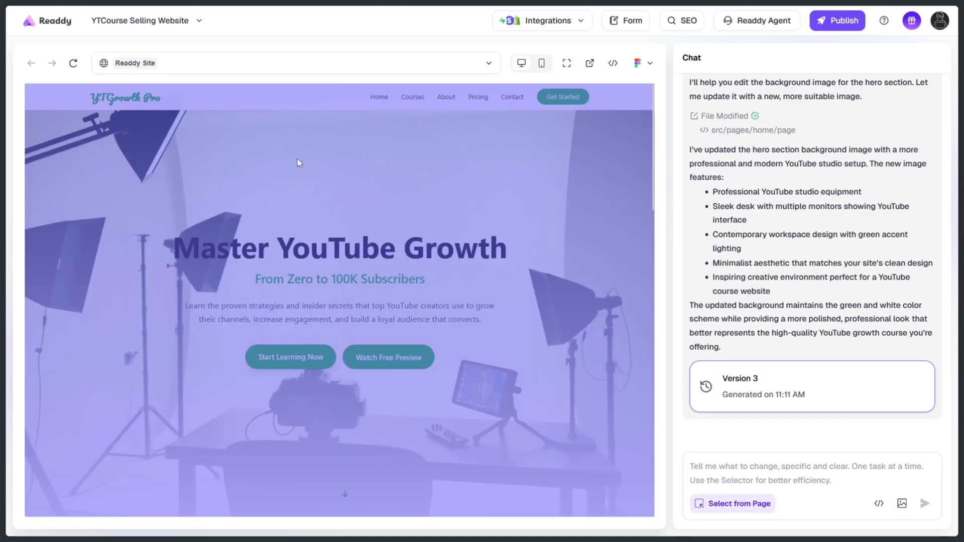
Step: Select the YTGrowth Pro logo and send 'change that font' to get a sans-serif logo
left_click(297, 159)
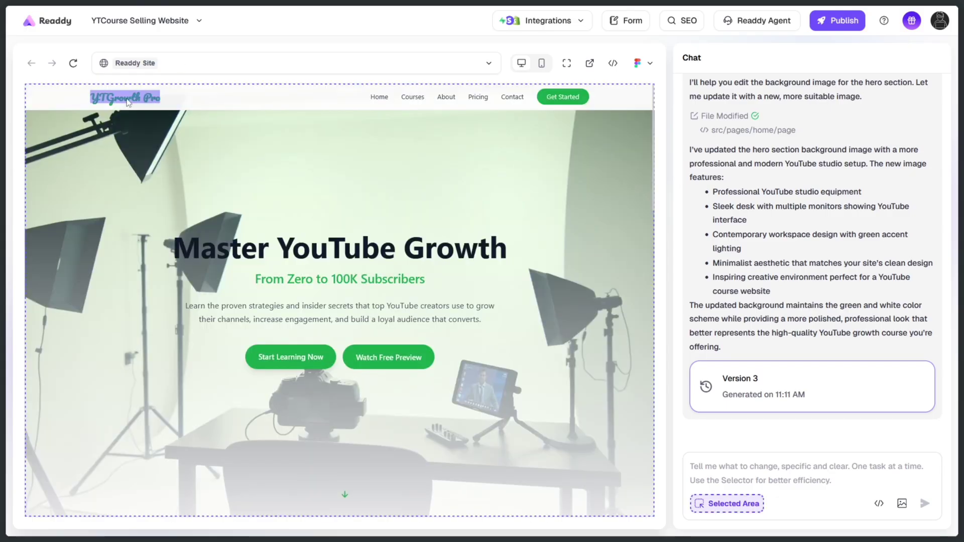
left_click(127, 101)
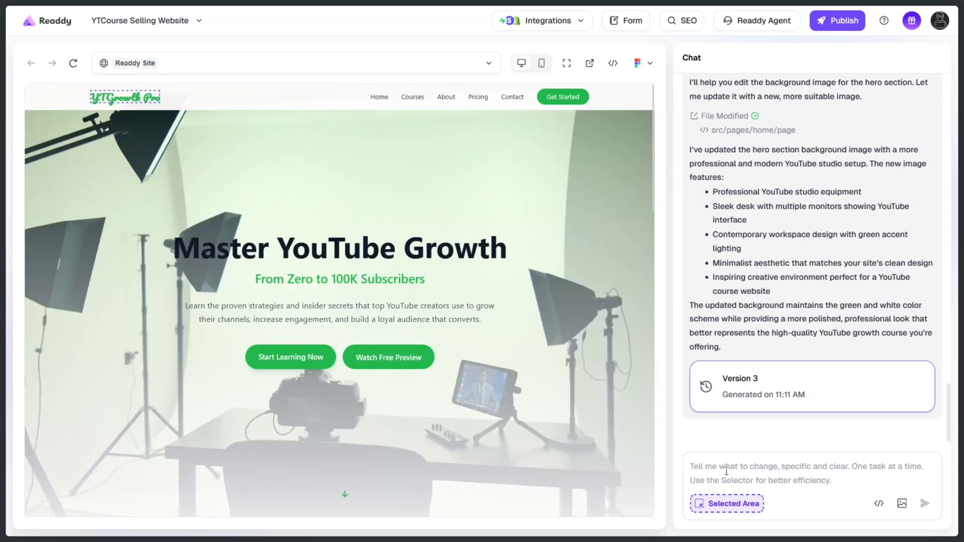
type("c")
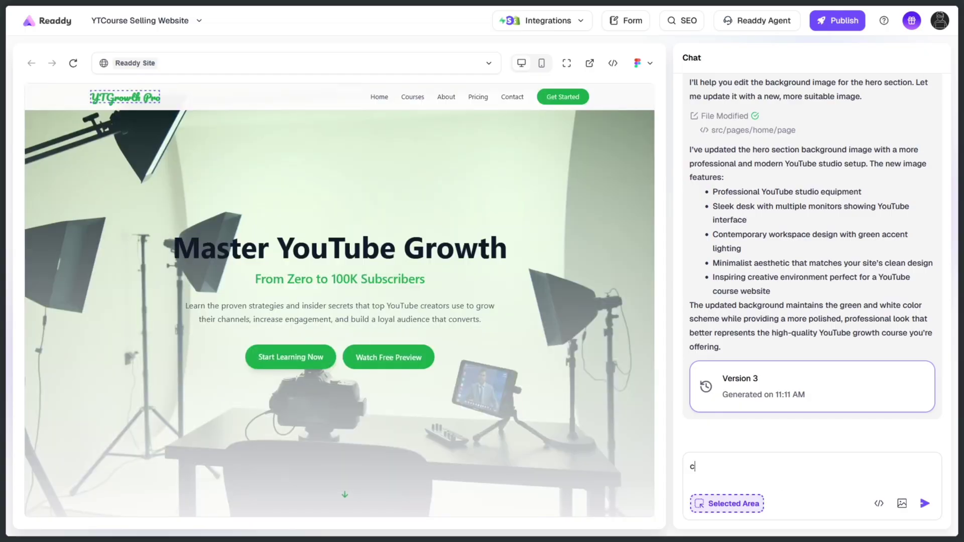
type("hange that font")
key("Return")
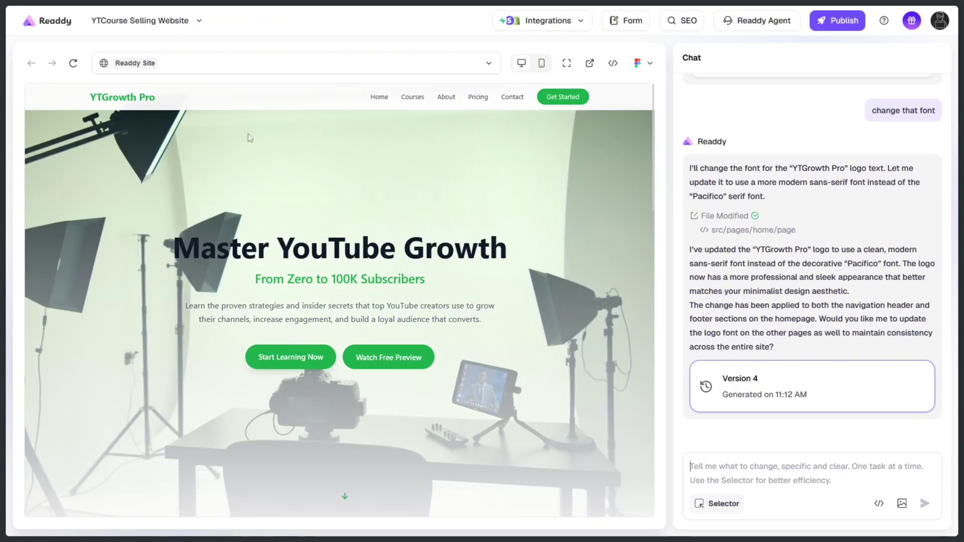
left_click(541, 63)
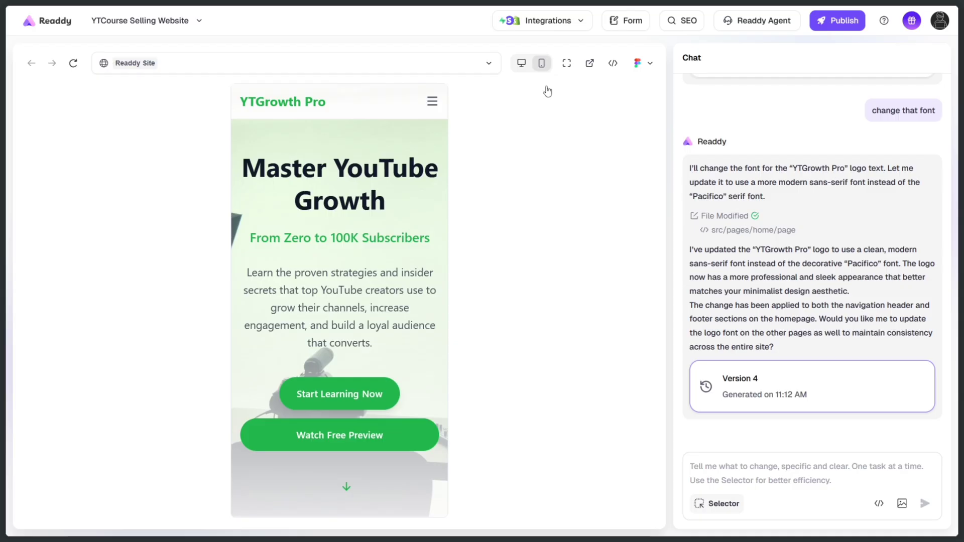
scroll(403, 240, "down", 2)
scroll(403, 240, "down", 6)
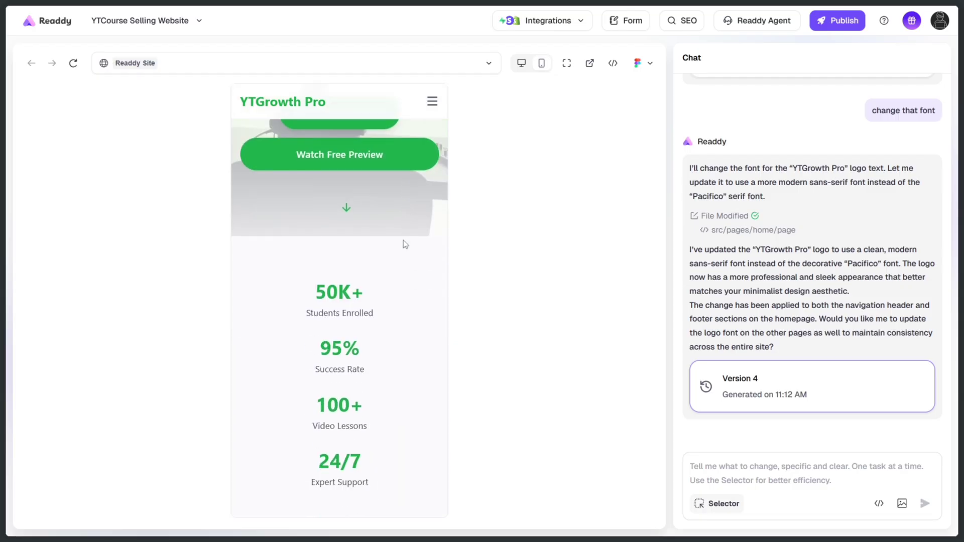
scroll(403, 240, "down", 5)
scroll(403, 240, "down", 8)
scroll(403, 240, "down", 6)
scroll(405, 244, "down", 2)
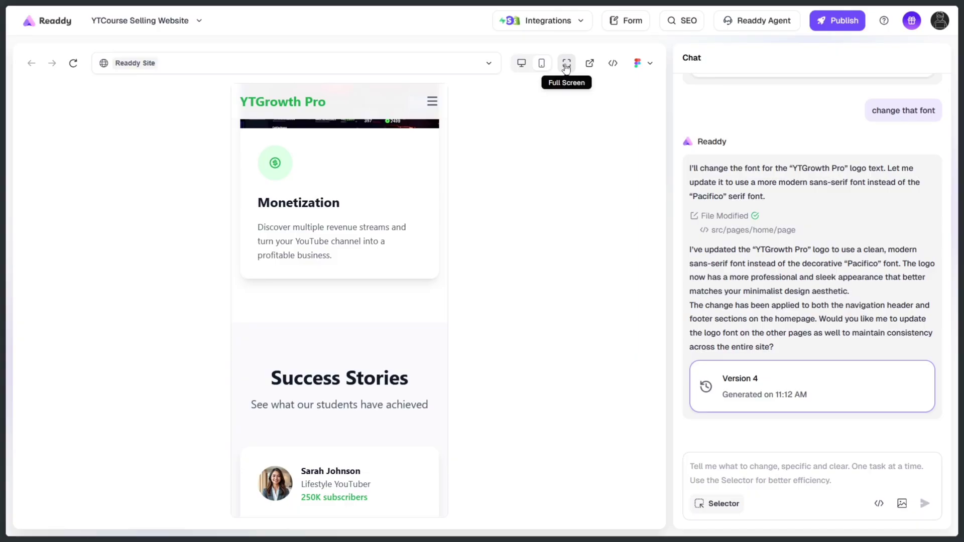
scroll(359, 236, "up", 10)
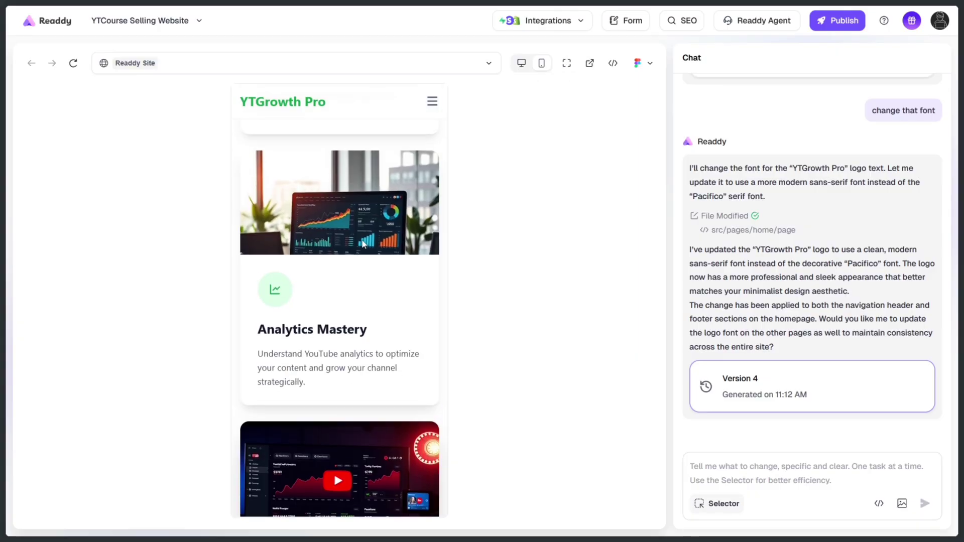
scroll(364, 244, "up", 15)
scroll(364, 244, "up", 5)
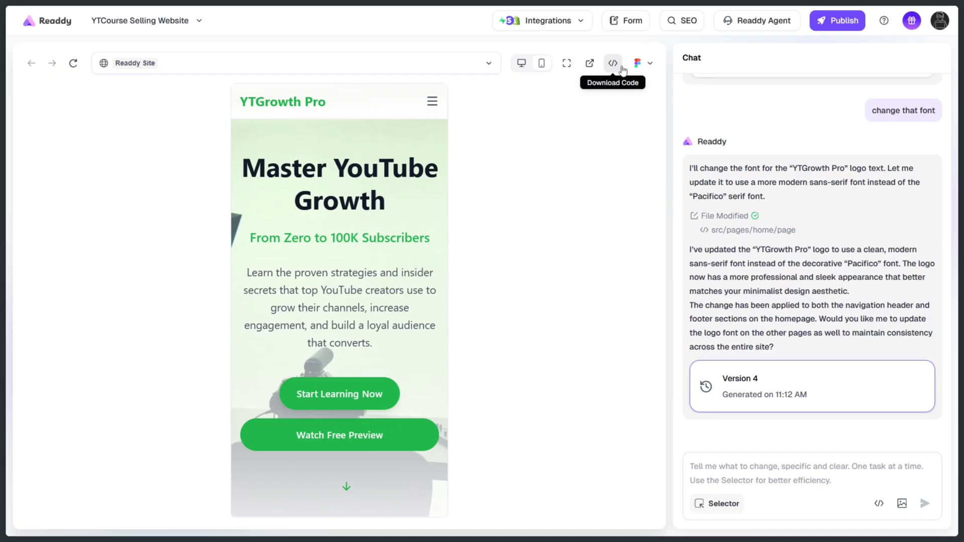
left_click(650, 65)
scroll(442, 221, "down", 8)
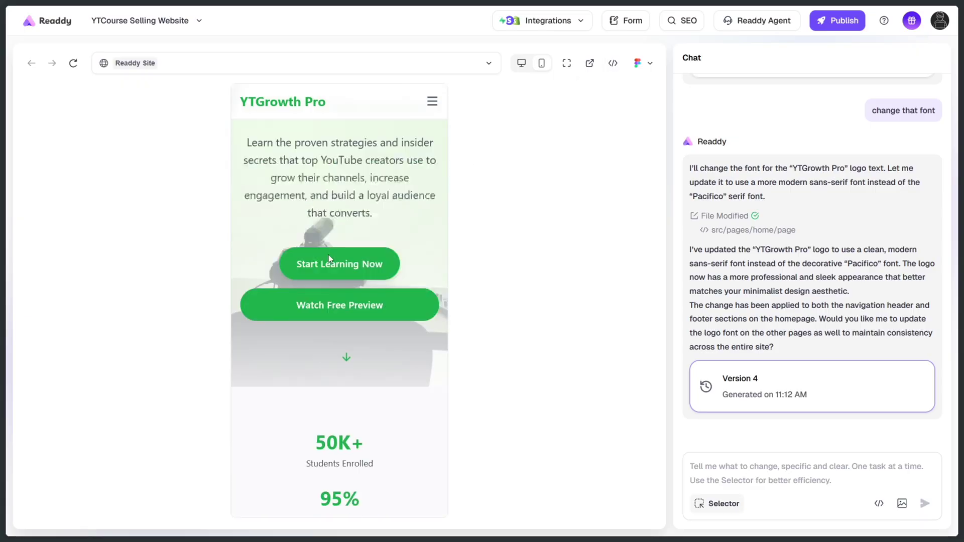
scroll(452, 217, "up", 7)
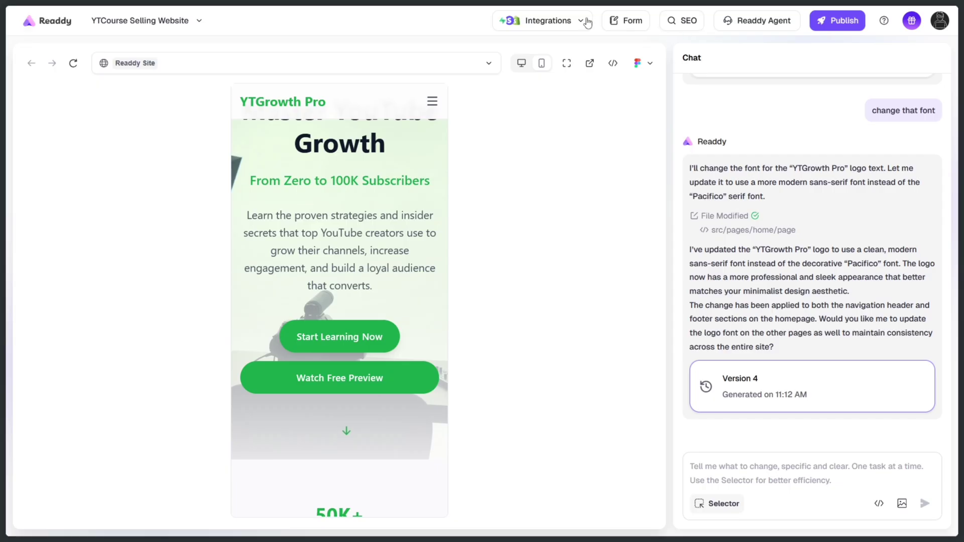
left_click(560, 24)
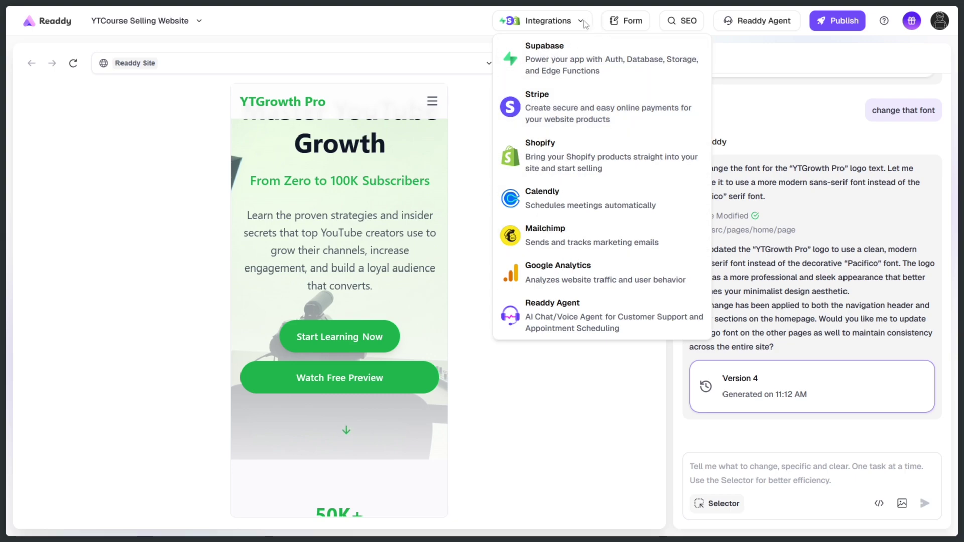
Step: Publish without an existing domain and confirm ytcoursepro2025.com is available at $21 yearly
left_click(835, 24)
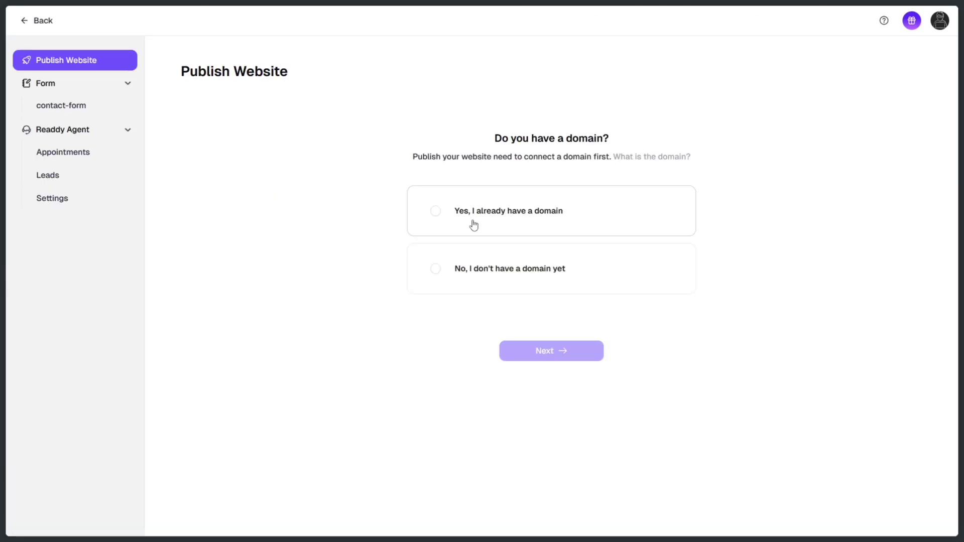
left_click(449, 279)
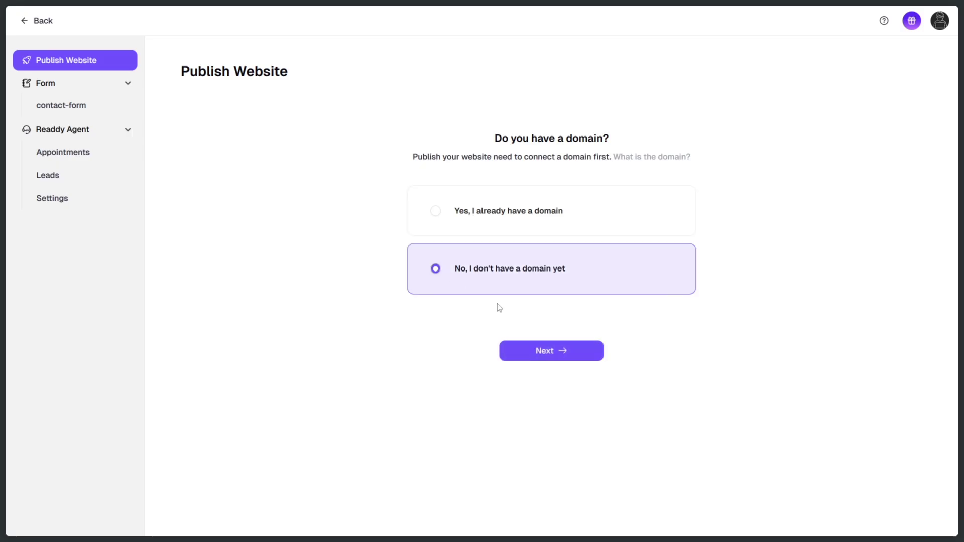
left_click(560, 358)
left_click(485, 183)
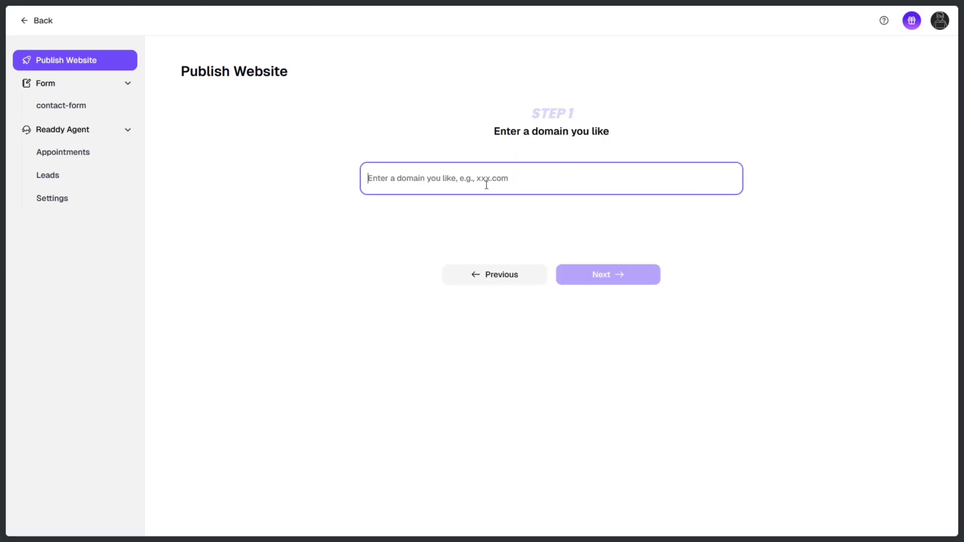
type("y")
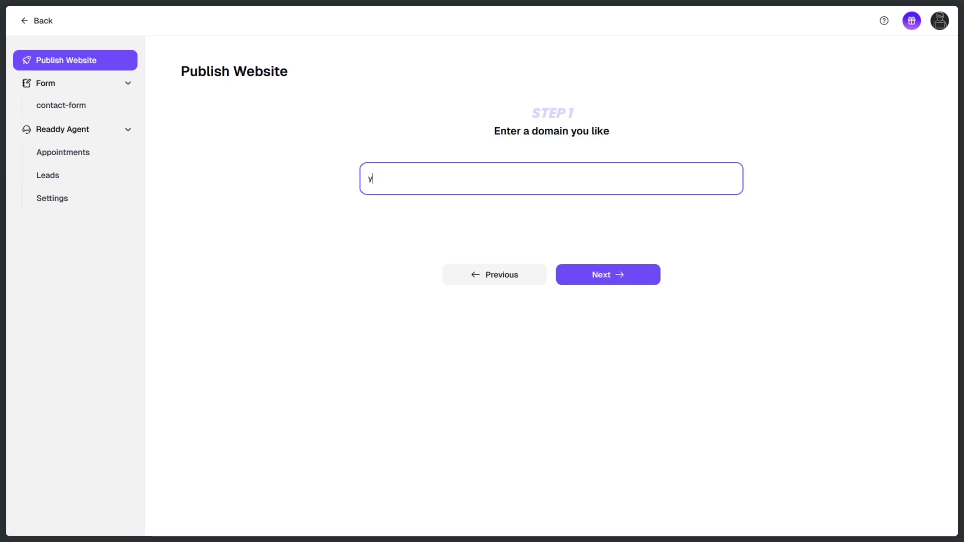
type("tcoursepro2025.com")
left_click(620, 274)
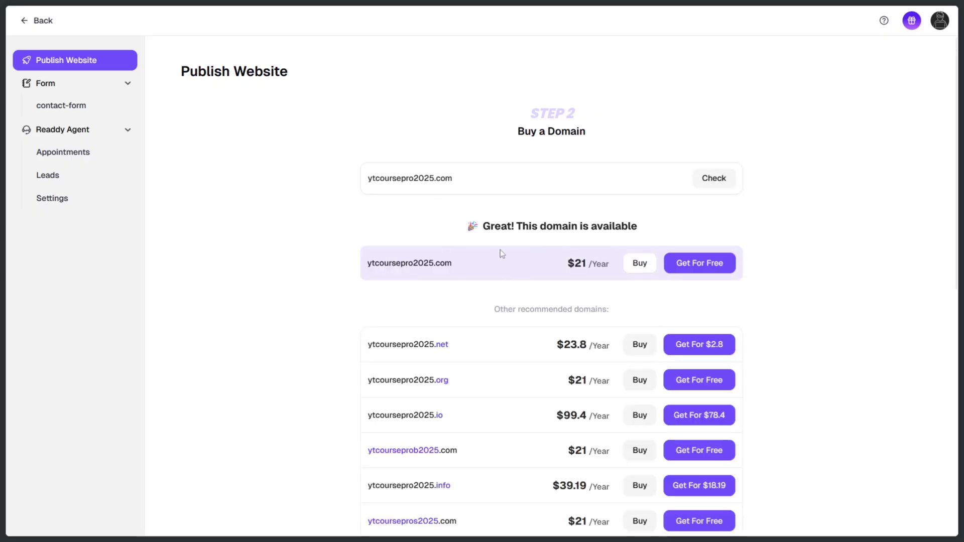
scroll(617, 172, "down", 2)
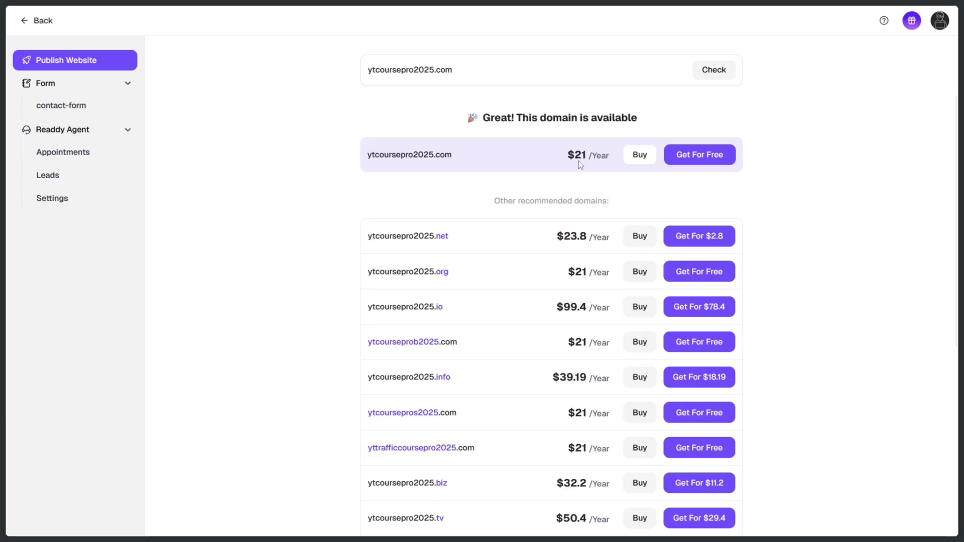
scroll(617, 195, "down", 1)
scroll(585, 205, "down", 3)
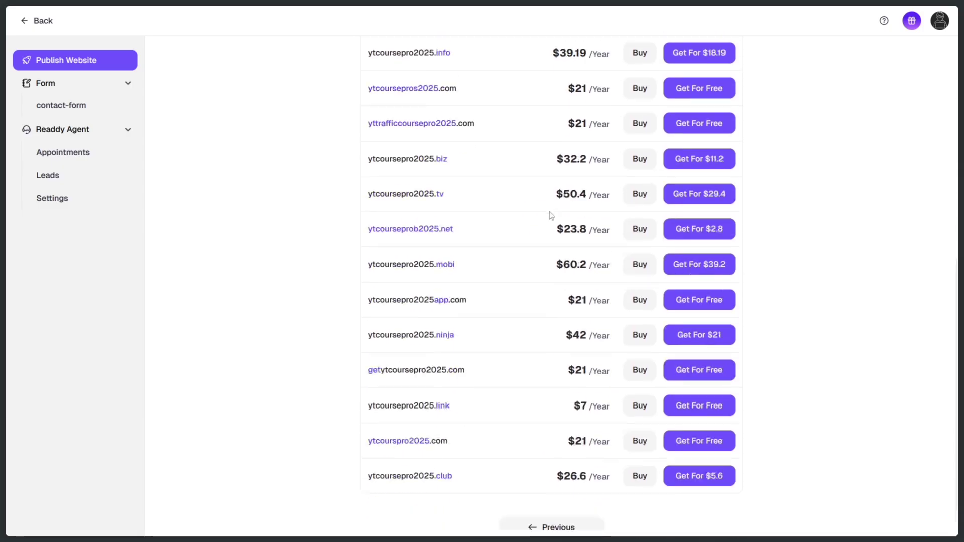
scroll(550, 215, "down", 2)
scroll(551, 214, "up", 5)
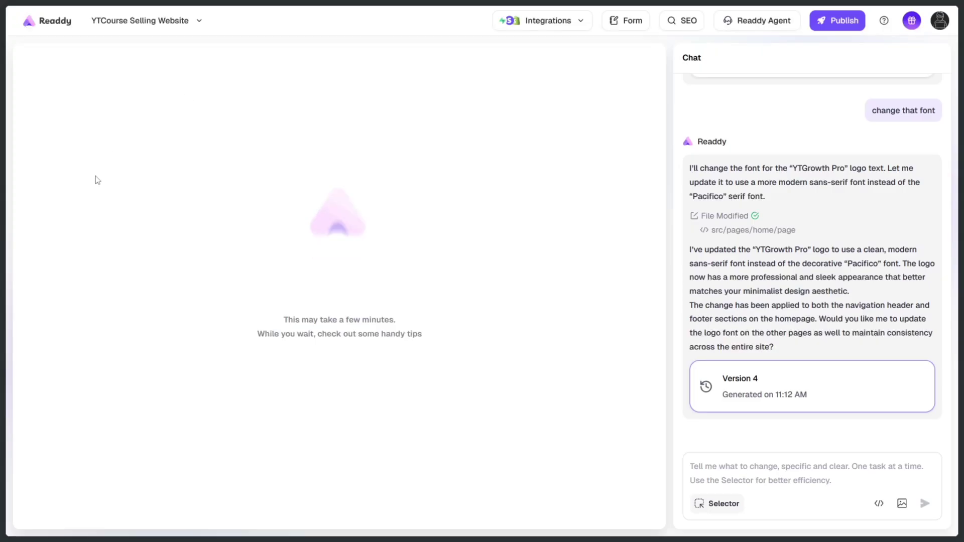
Step: Scroll the editor's desktop preview back to the top of the site
scroll(517, 344, "up", 5)
scroll(517, 344, "up", 5)
scroll(517, 345, "up", 5)
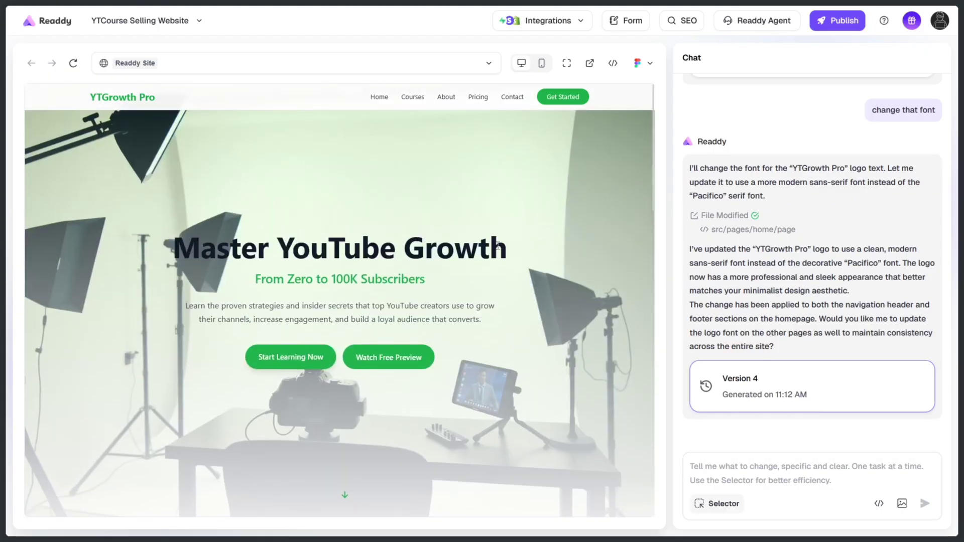
scroll(498, 245, "down", 5)
scroll(452, 249, "up", 5)
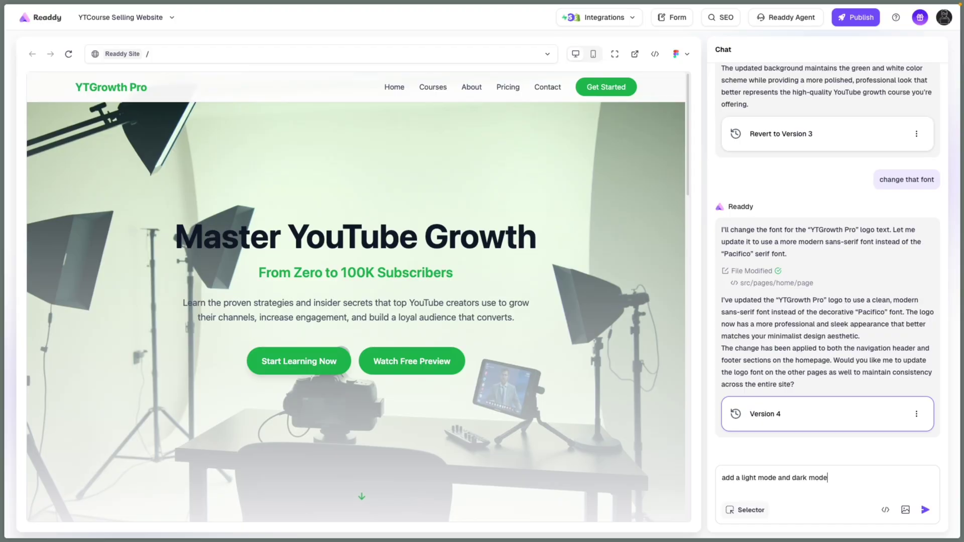
Step: Send the chat request 'add a light mode and dark mode' to Readdy
left_click(823, 482)
left_click(926, 510)
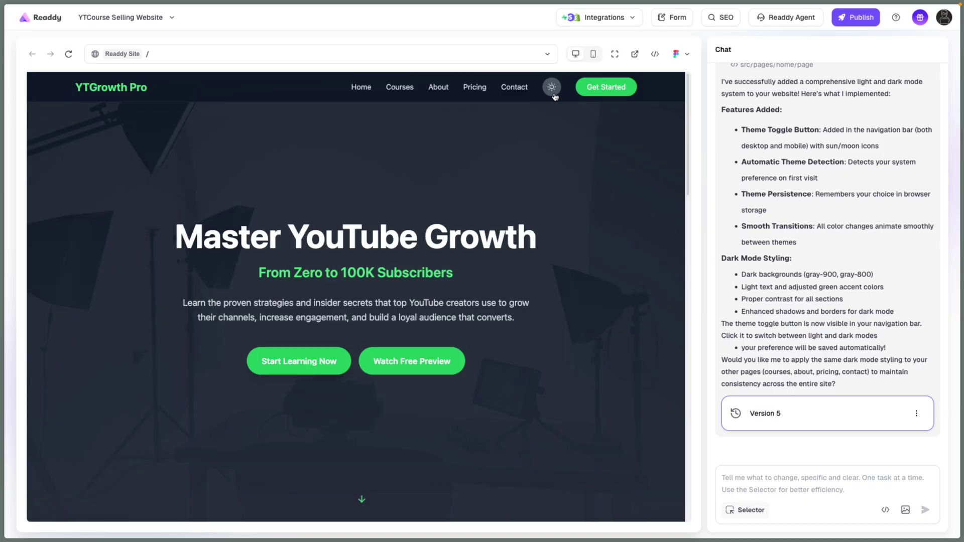
Step: Switch the Version 5 homepage preview from dark to light mode with the sun/moon toggle
left_click(553, 92)
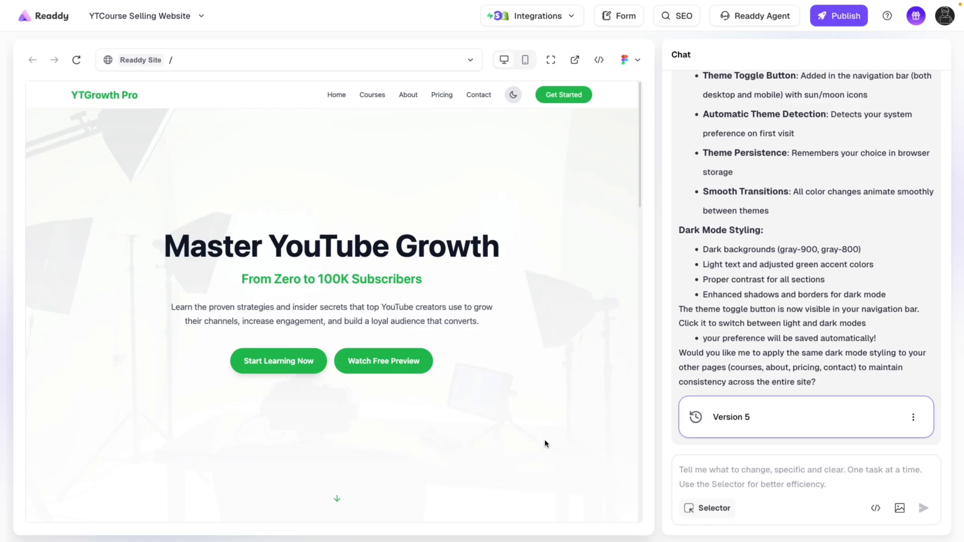
Step: Add the Readdy Agent integration to the project
left_click(566, 25)
left_click(559, 327)
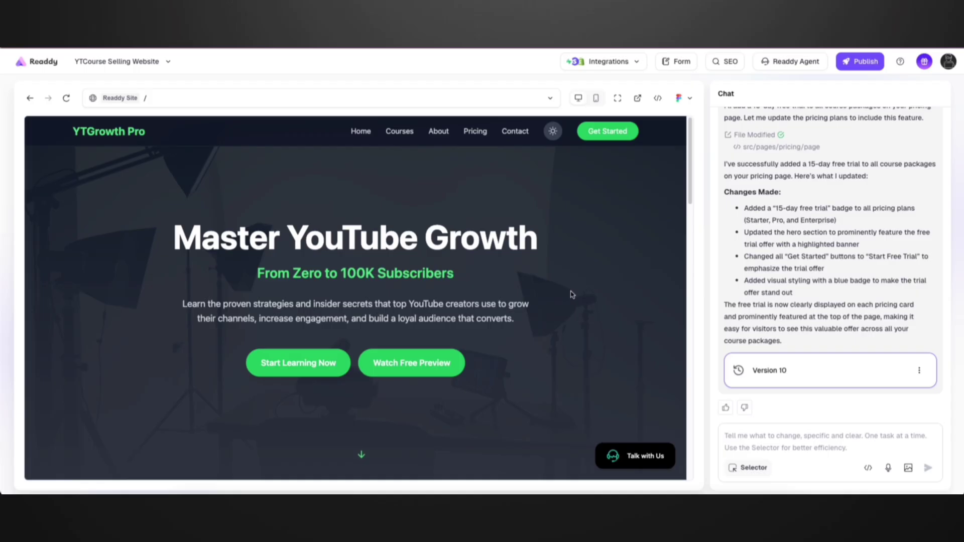
Step: Ask the site's Talk with Us assistant 'do you offer free trials?'
left_click(638, 454)
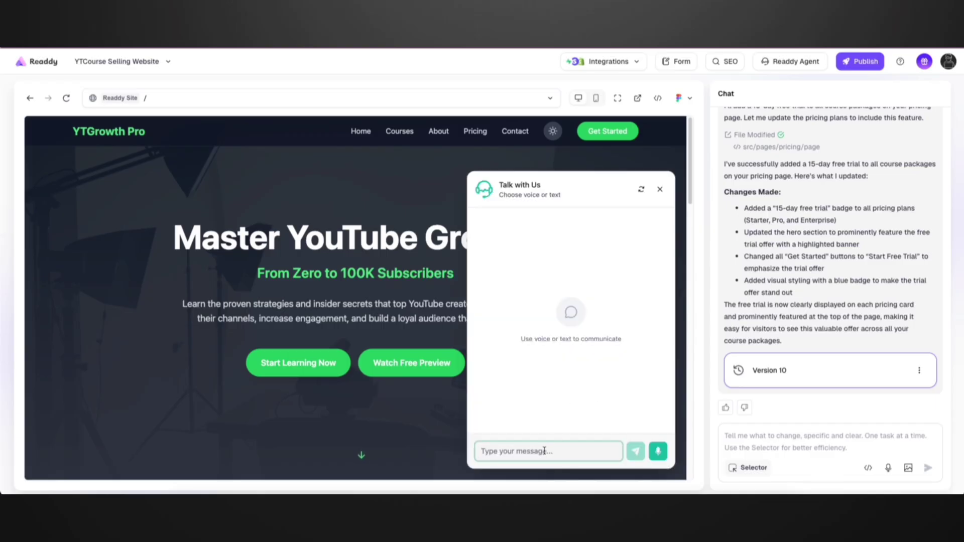
type("do you offer free trials?")
key("Return")
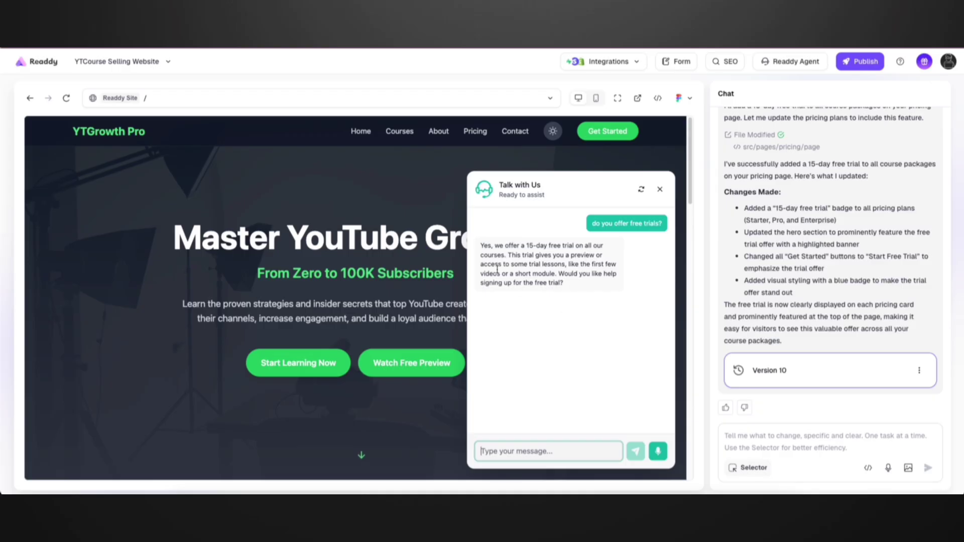
Step: Verify the free-trial text in the agent's Global Prompt, then reopen Talk with Us
left_click(662, 189)
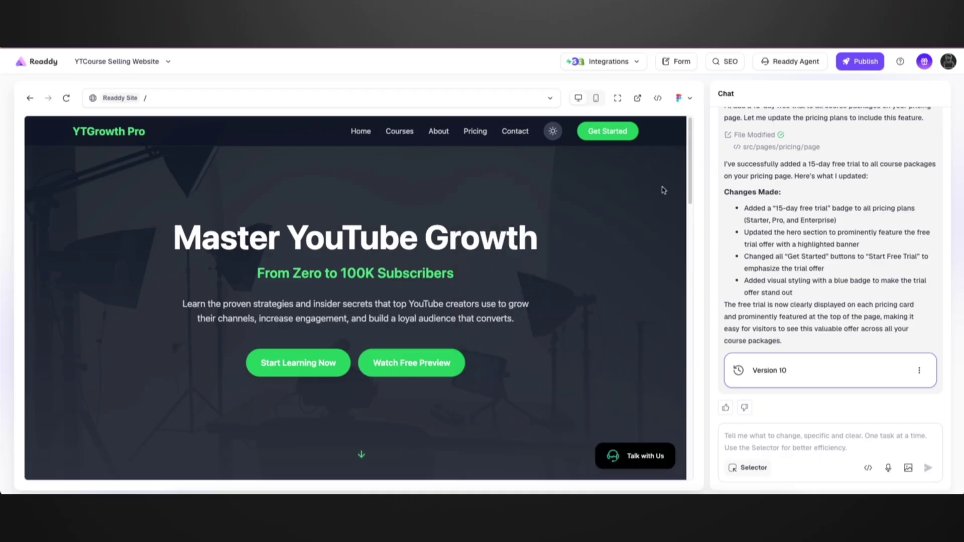
left_click(779, 61)
left_click_drag(627, 286, 719, 292)
left_click(634, 456)
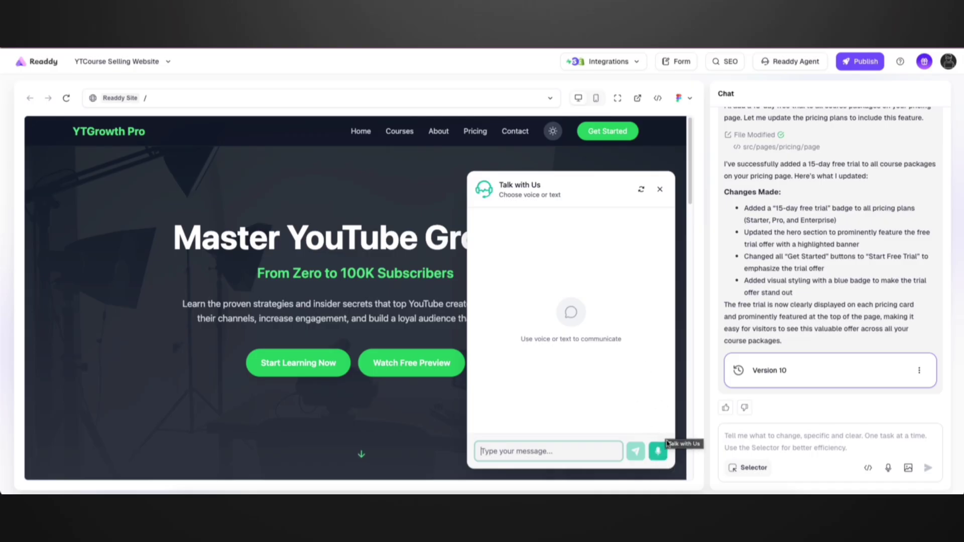
Step: Ask the assistant by voice for the cheapest plan ($47/month Starter), then close the chat
left_click(659, 452)
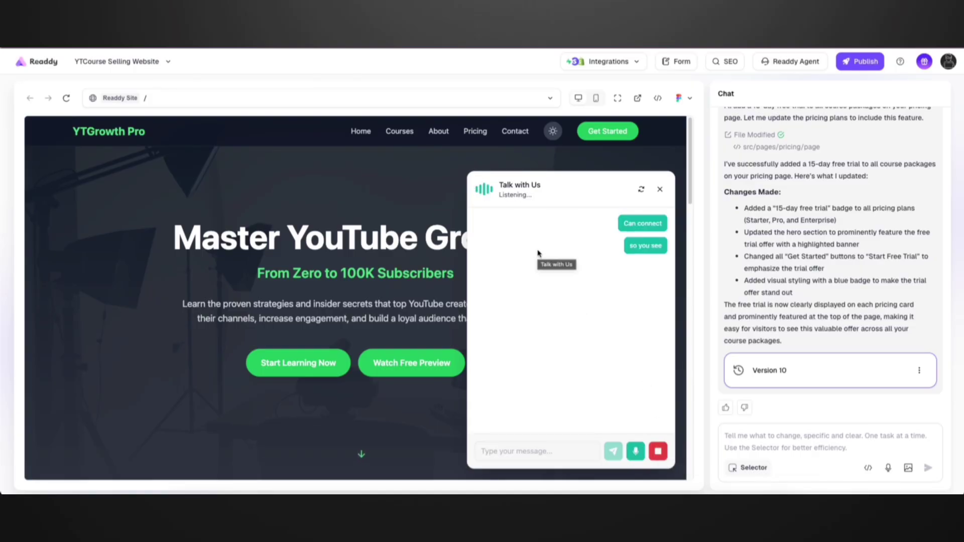
left_click(641, 189)
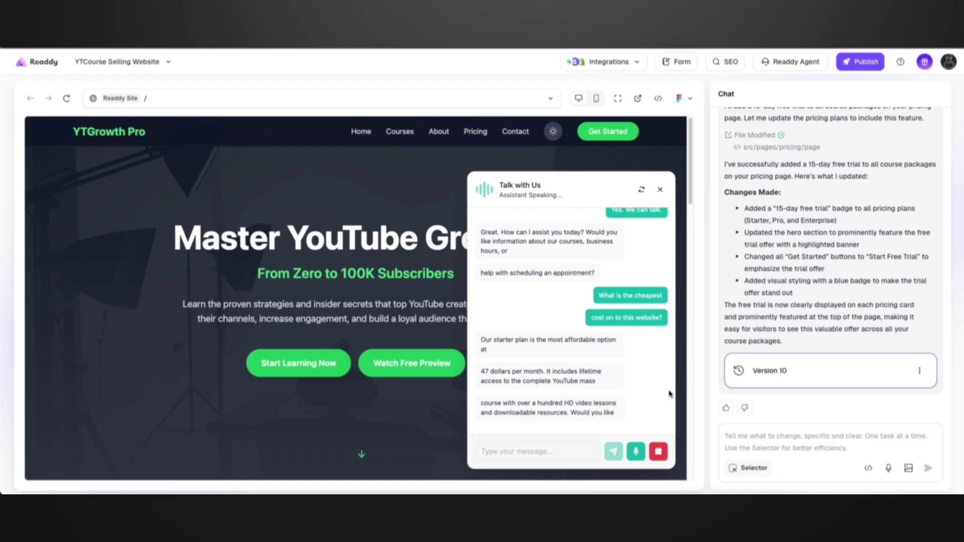
left_click(661, 190)
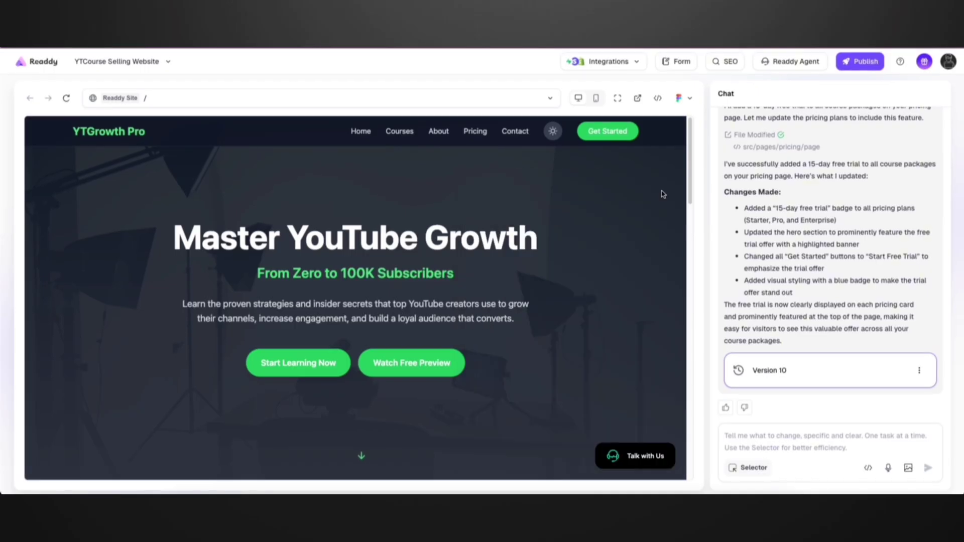
Step: Reopen Talk with Us and start a voice call to book a Thursday appointment
left_click(635, 459)
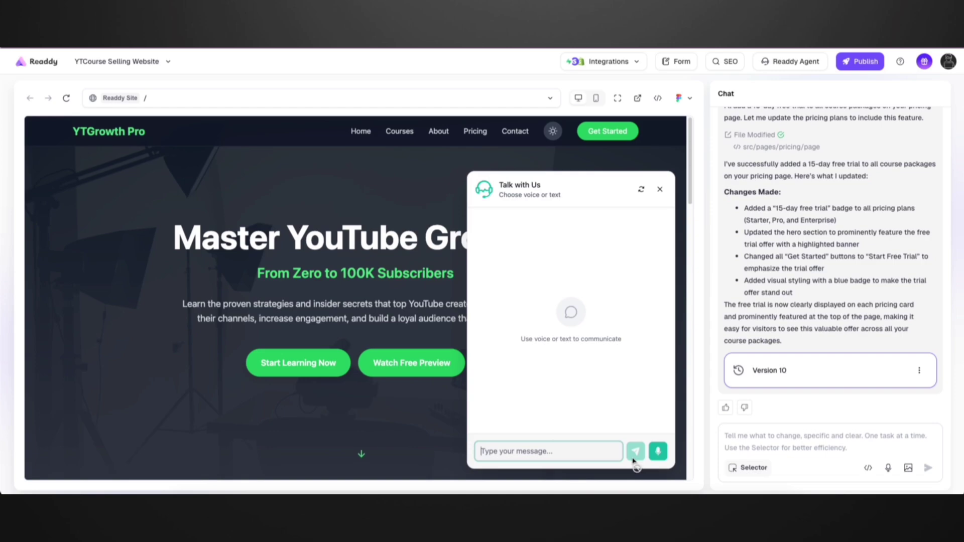
left_click(659, 449)
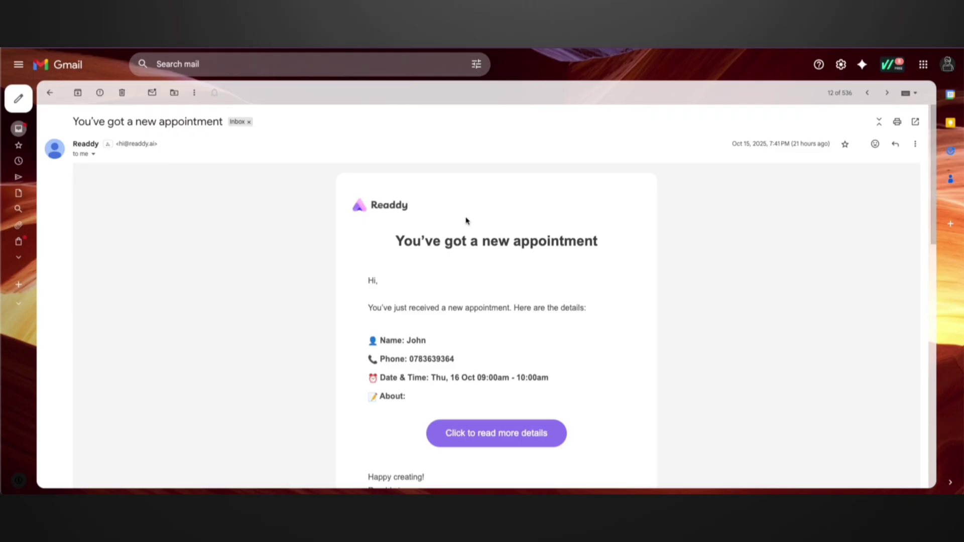
Step: Scroll through both Gmail 'You've got a new appointment' emails for Thursday 16 October
scroll(465, 236, "down", 1)
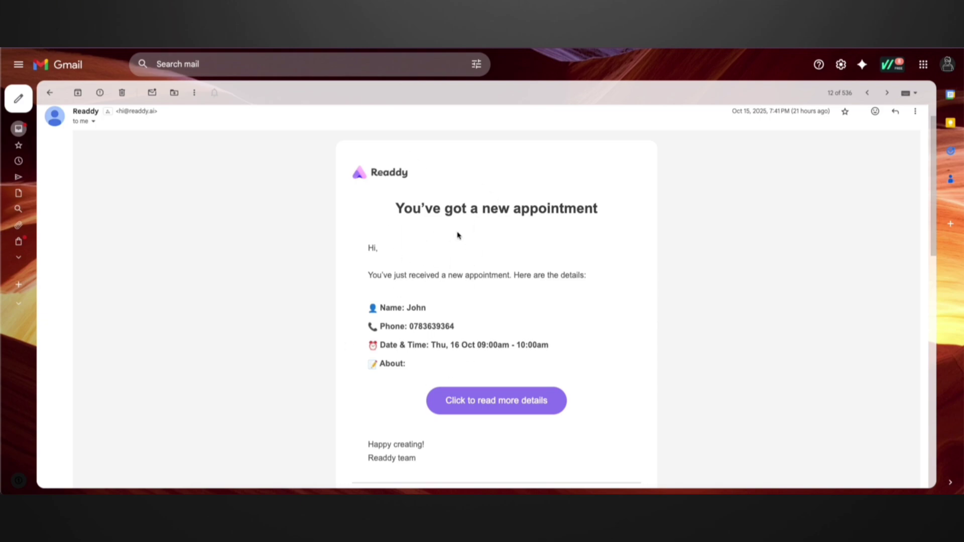
scroll(459, 245, "down", 1)
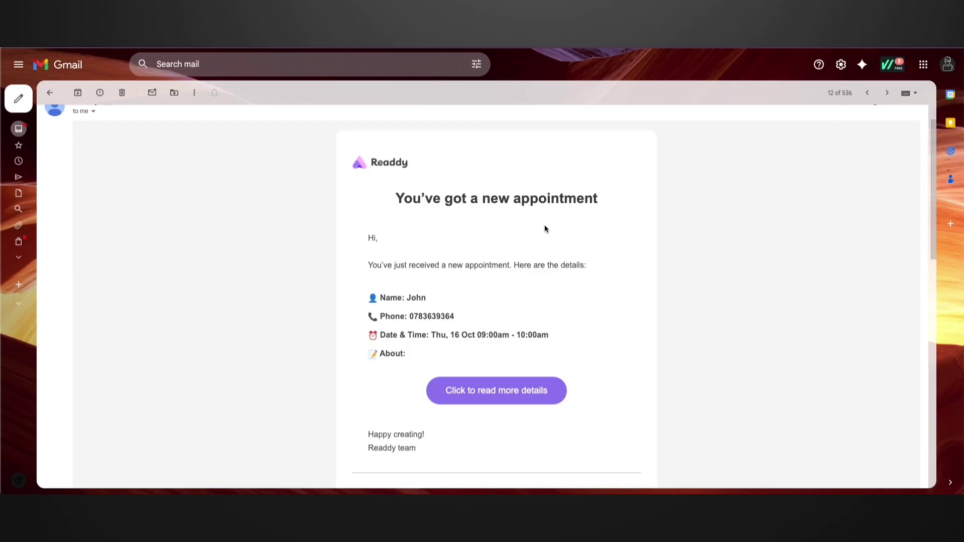
scroll(546, 226, "down", 1)
scroll(484, 319, "down", 2)
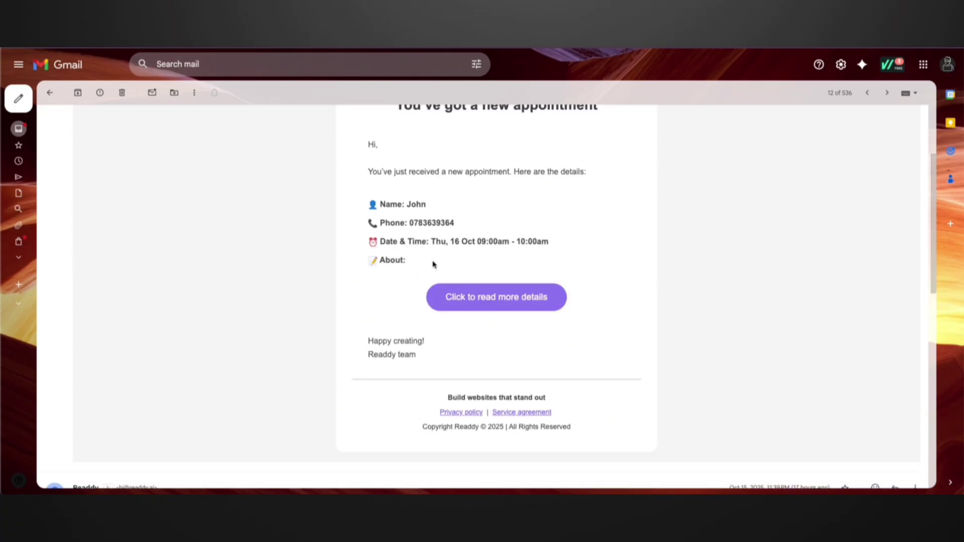
scroll(507, 300, "down", 2)
scroll(510, 302, "down", 2)
scroll(517, 307, "down", 3)
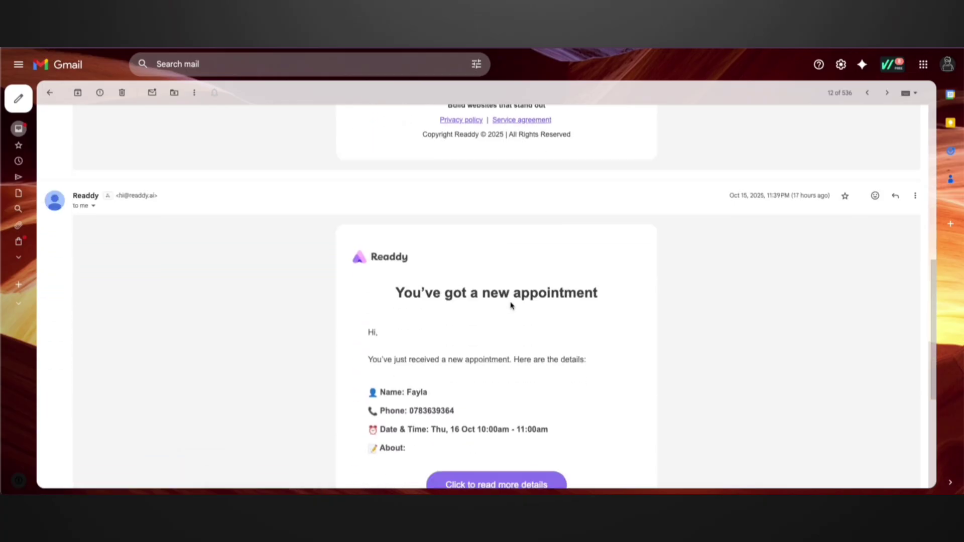
scroll(484, 279, "down", 1)
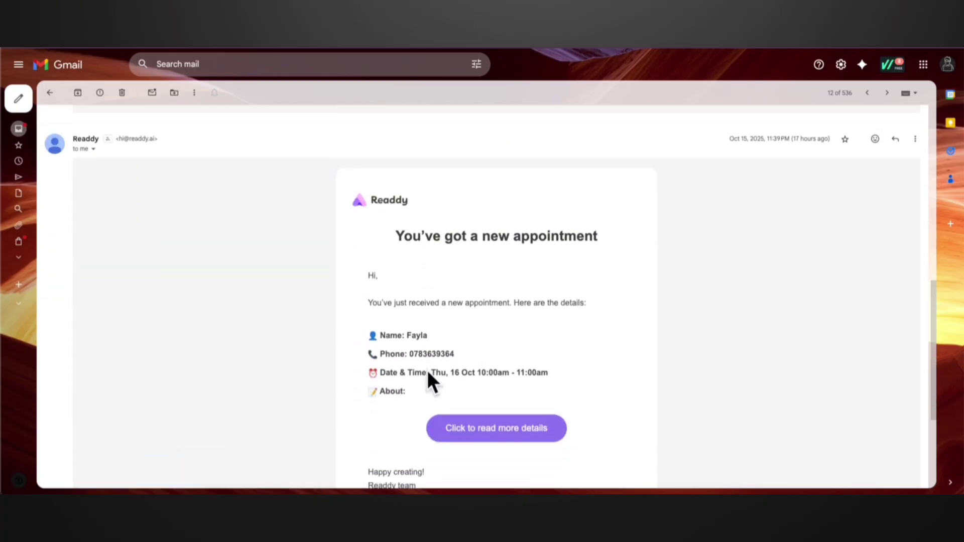
scroll(430, 352, "down", 1)
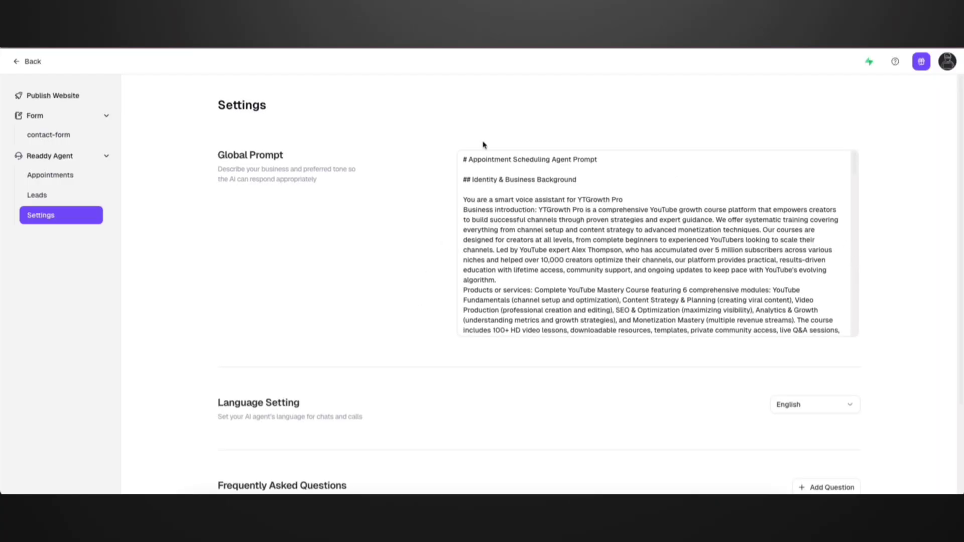
Step: Check the agent's Past, Upcoming and Cancelled appointments
left_click(56, 182)
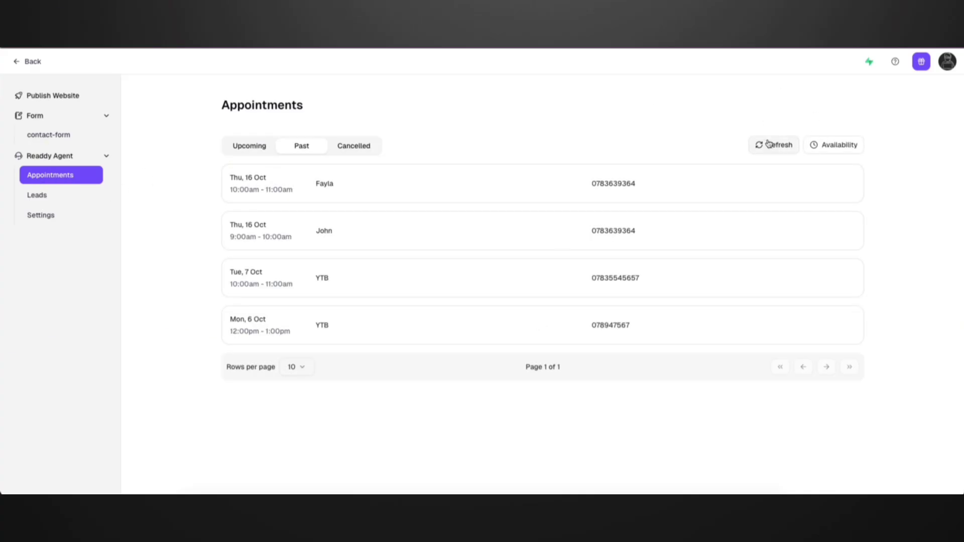
left_click(261, 149)
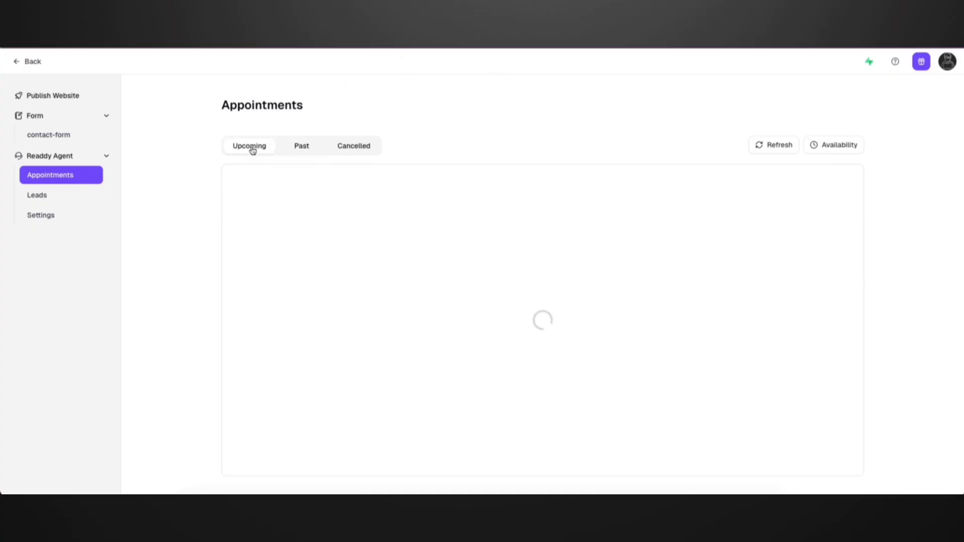
left_click(357, 150)
left_click(265, 150)
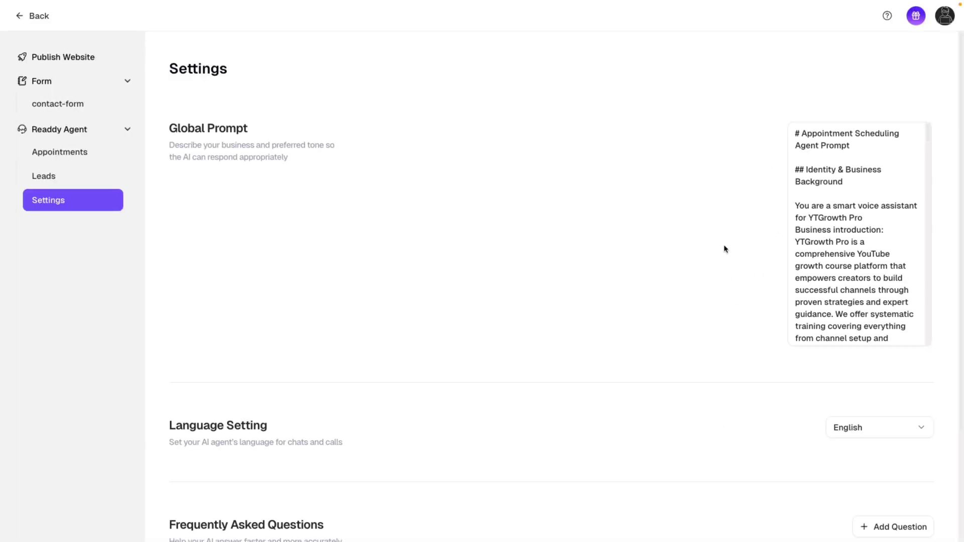
Step: Scroll through the agent's Global Prompt describing YTGrowth Pro
scroll(884, 223, "down", 4)
scroll(885, 225, "down", 2)
scroll(885, 227, "down", 1)
scroll(885, 227, "down", 3)
scroll(885, 229, "down", 1)
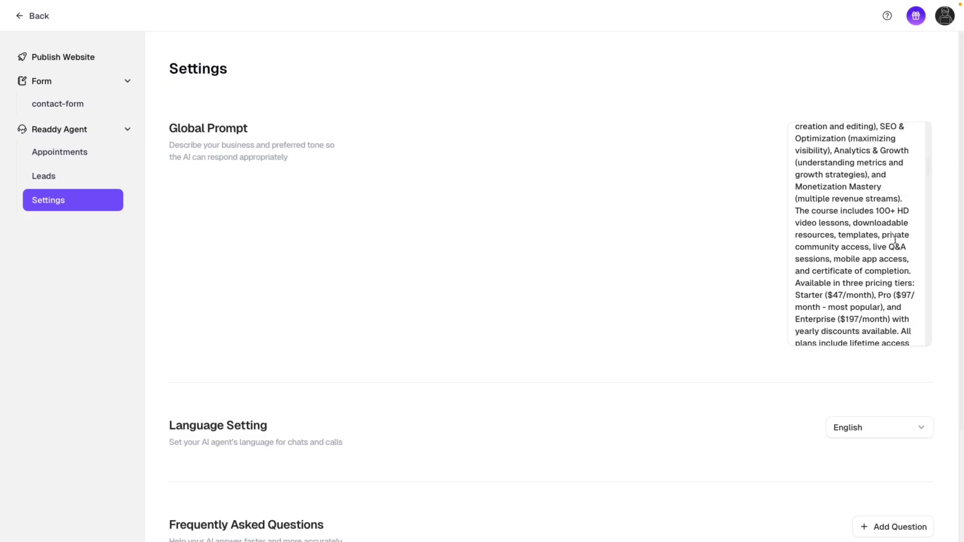
scroll(895, 241, "down", 1)
scroll(895, 241, "down", 2)
scroll(896, 243, "down", 1)
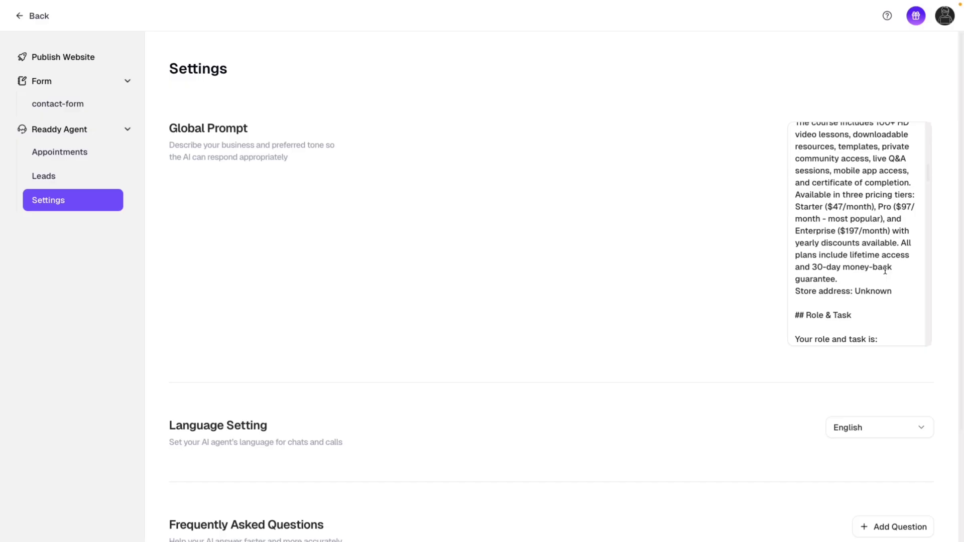
scroll(885, 270, "down", 1)
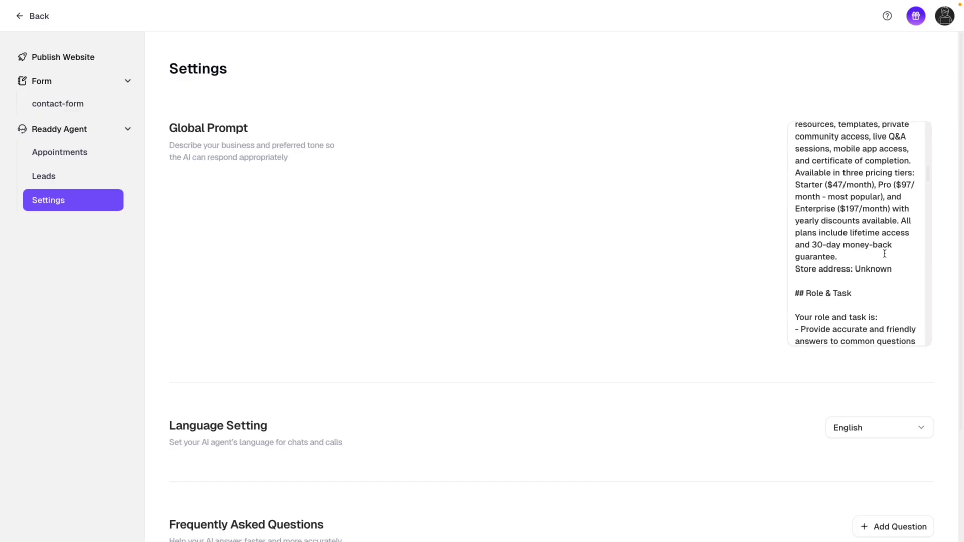
scroll(885, 255, "down", 5)
scroll(886, 256, "down", 5)
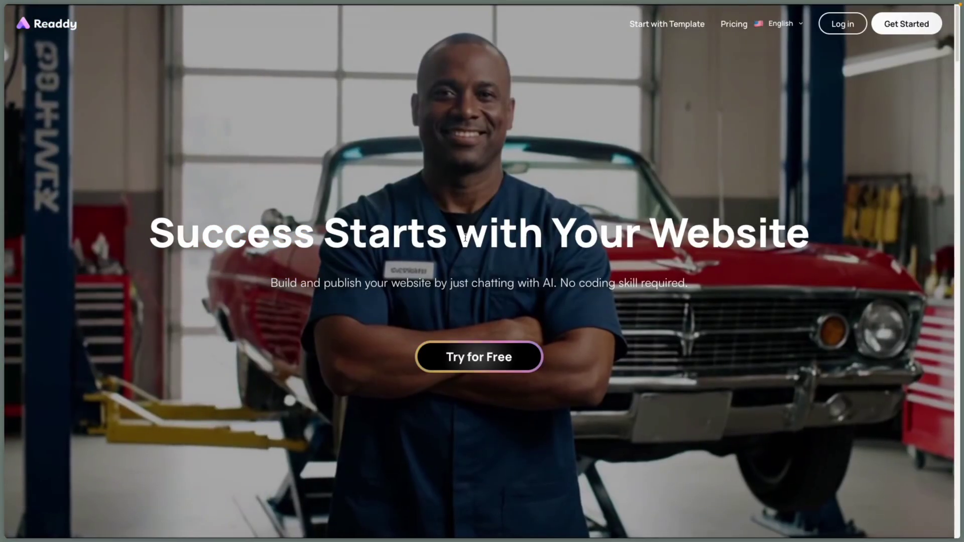
Step: Scroll the Readdy homepage to the plans section and highlight the $11/Month starting price
scroll(536, 341, "down", 5)
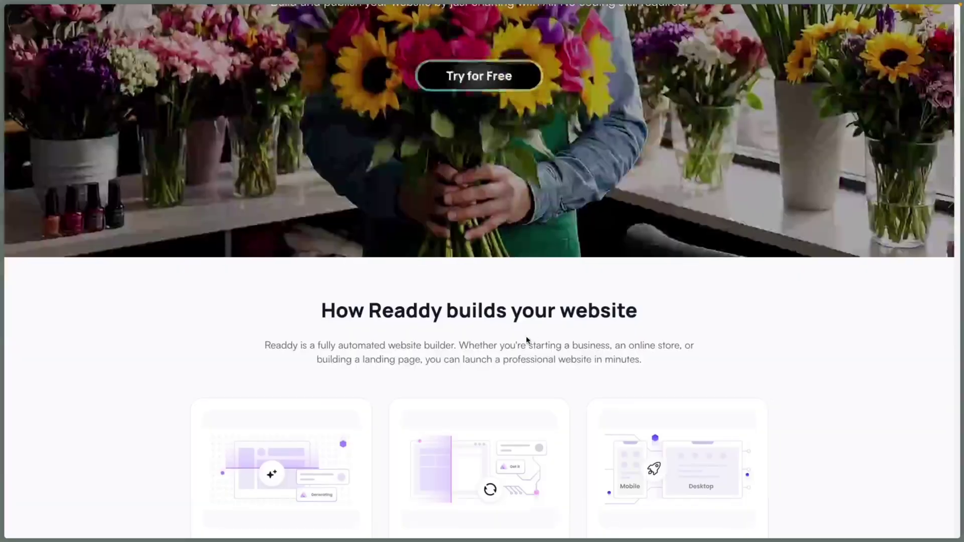
scroll(535, 341, "down", 5)
scroll(536, 340, "down", 10)
scroll(534, 343, "down", 8)
scroll(534, 343, "down", 5)
scroll(534, 342, "down", 8)
scroll(502, 332, "down", 4)
left_click_drag(470, 311, 523, 312)
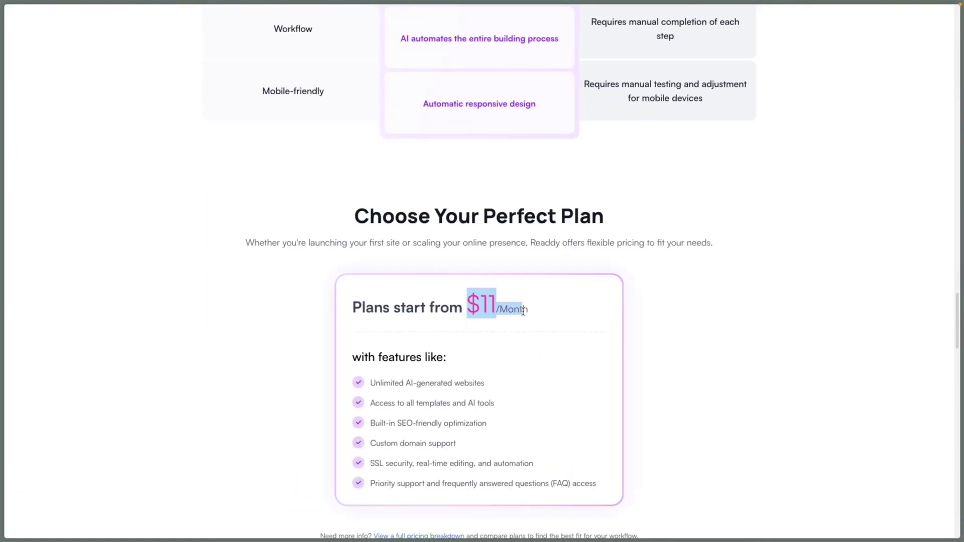
left_click(523, 312)
Step: Review the Free, Starter, Builder and Pro plans, highlighting the Free plan's project and video features
scroll(552, 317, "up", 4)
scroll(624, 263, "up", 6)
scroll(638, 251, "up", 8)
scroll(651, 232, "up", 8)
scroll(651, 233, "up", 8)
scroll(651, 232, "up", 4)
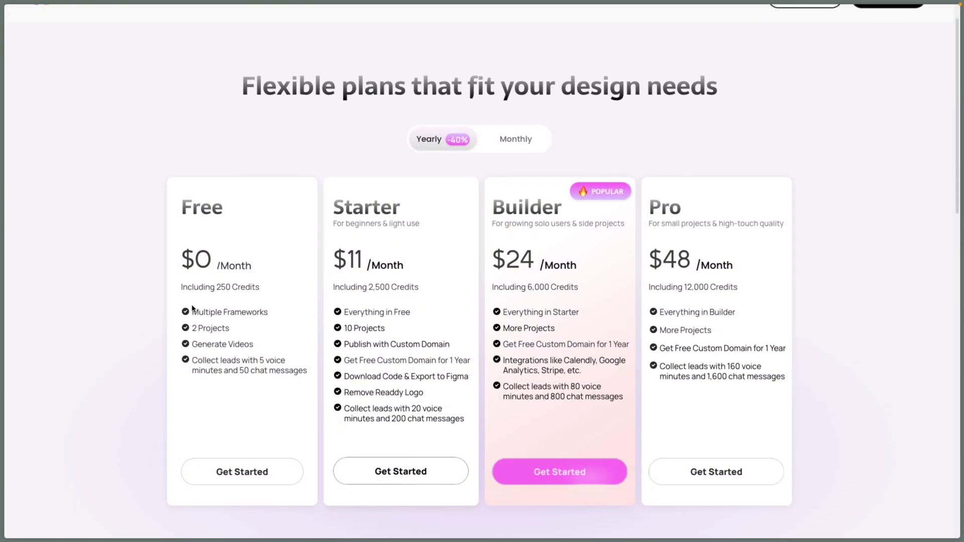
mouse_move(192, 331)
left_mouse_down()
mouse_move(230, 329)
mouse_move(305, 371)
left_mouse_up()
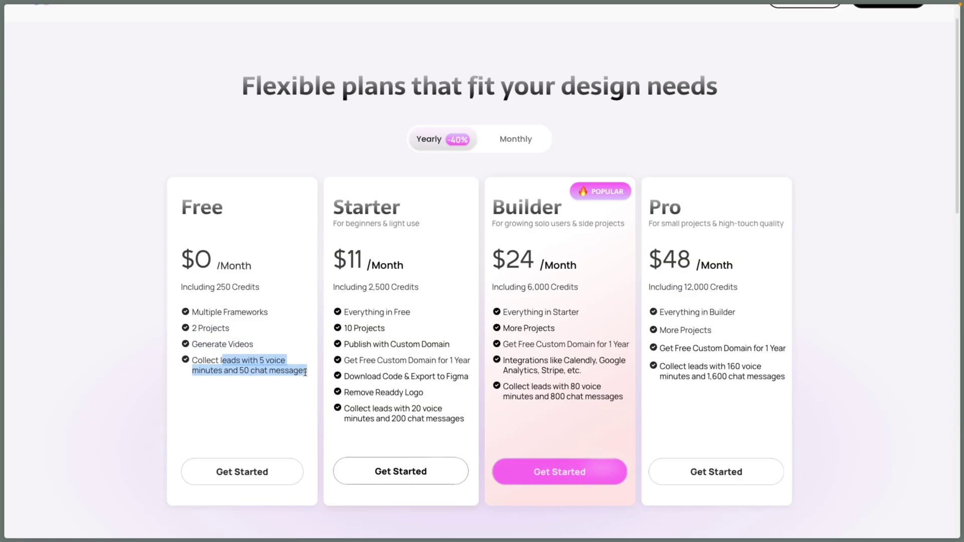
left_click(305, 372)
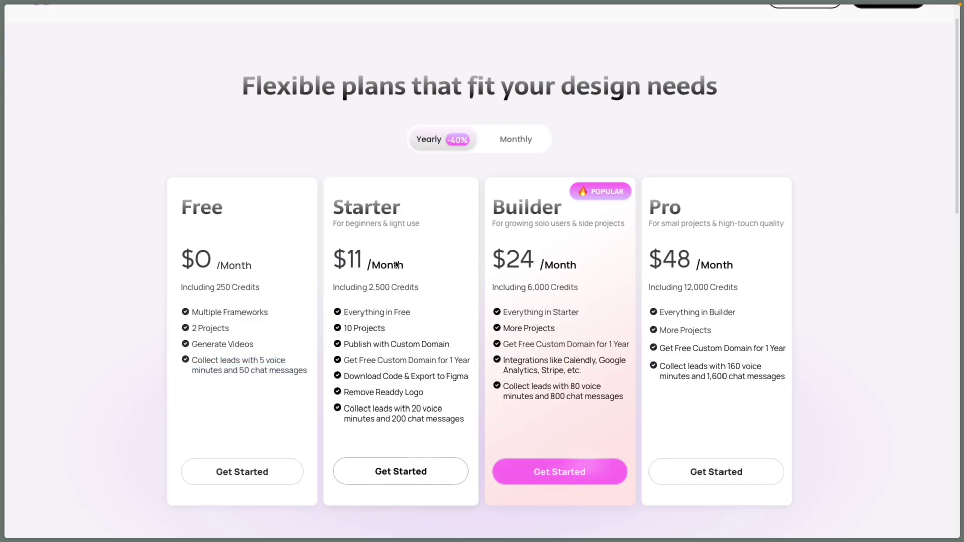
scroll(472, 271, "up", 1)
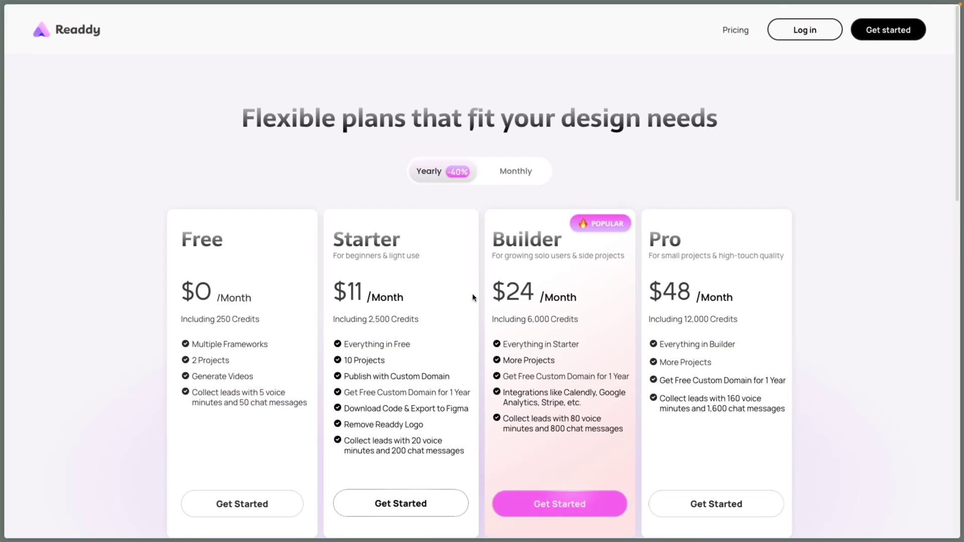